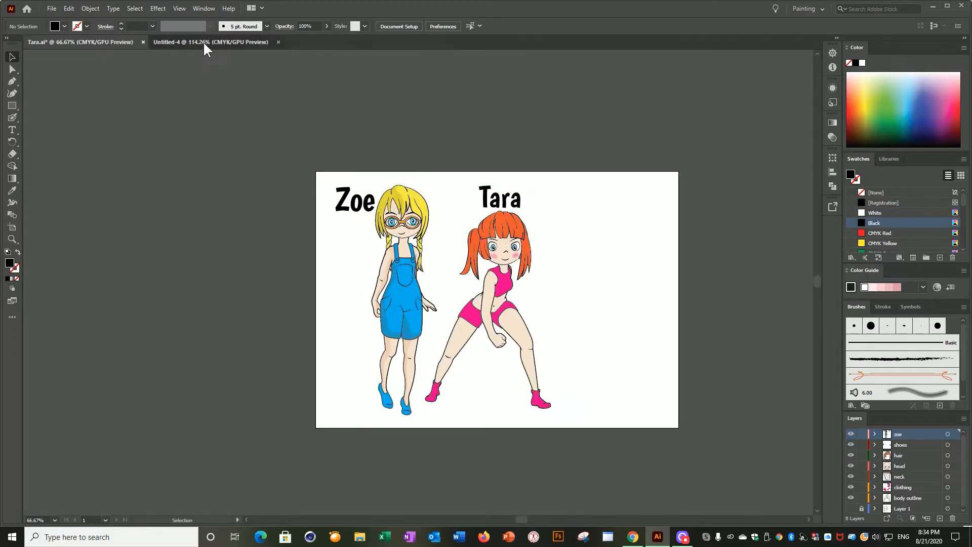
Step: Place the linked image Kai.jpg on a new layer in the Untitled-4 document and align it with the artboard
{"action": "left_click", "coordinate": [203, 41]}
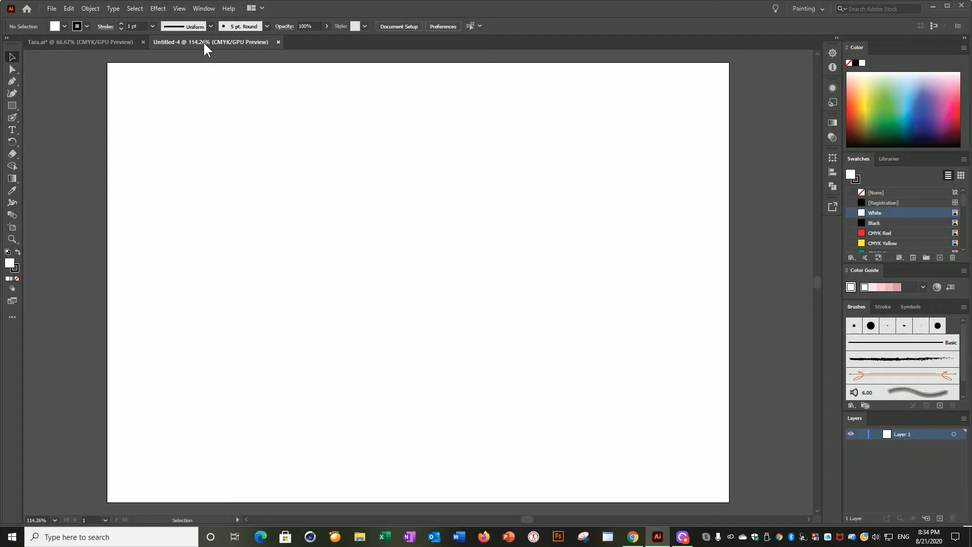
{"action": "left_click", "coordinate": [939, 516]}
{"action": "left_click", "coordinate": [51, 9]}
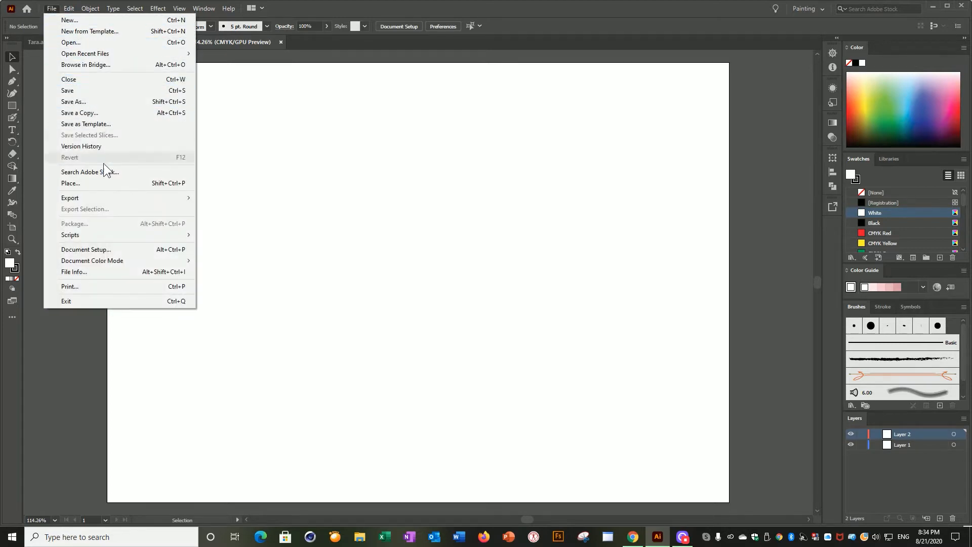
{"action": "mouse_move", "coordinate": [99, 198]}
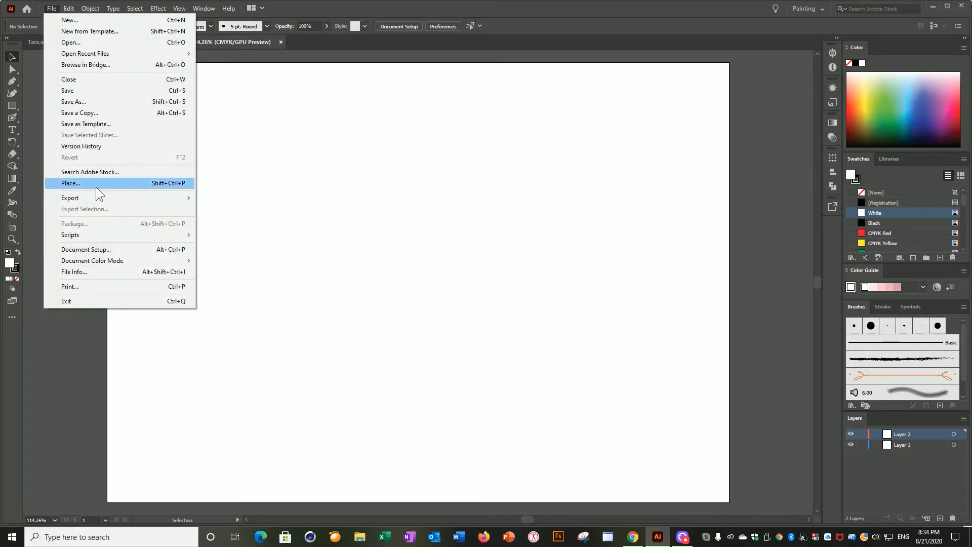
{"action": "left_click", "coordinate": [95, 186]}
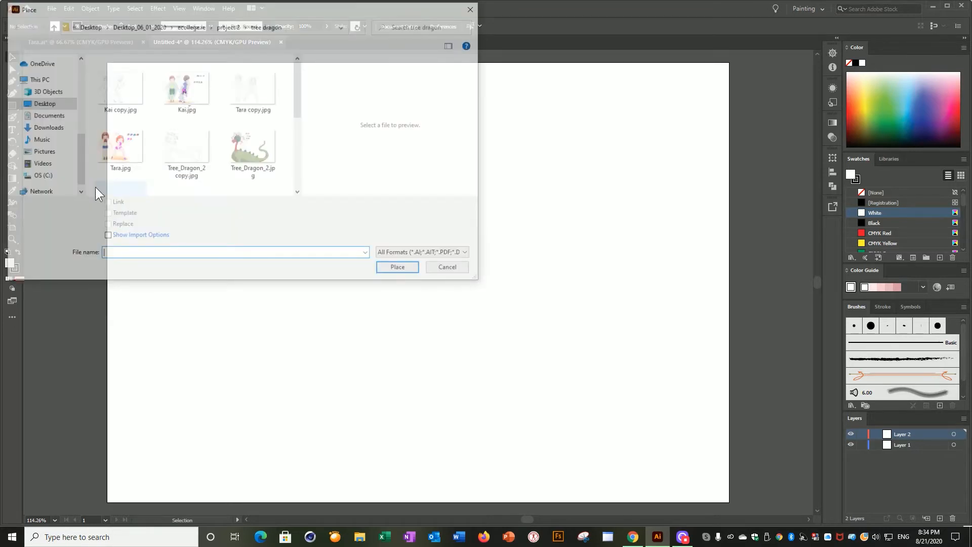
{"action": "left_click", "coordinate": [185, 92]}
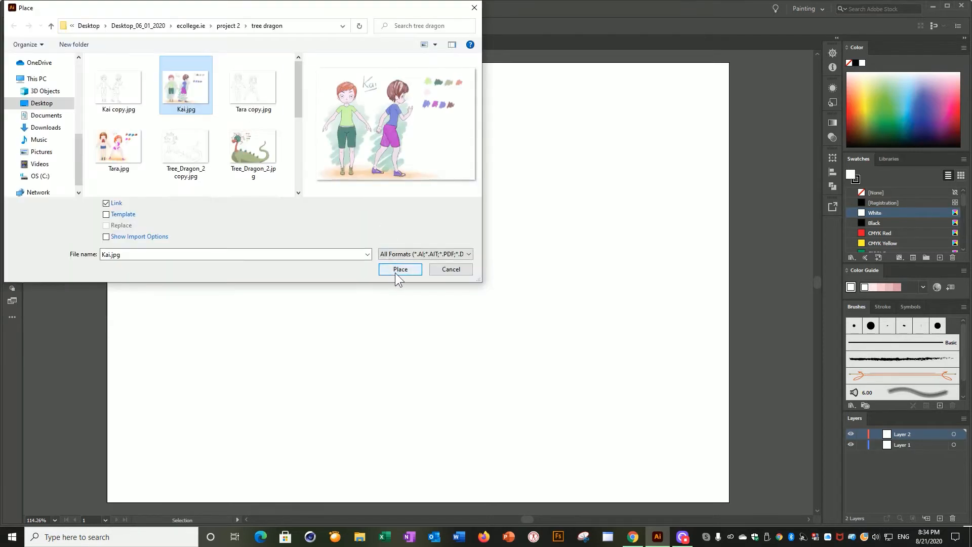
{"action": "left_click", "coordinate": [396, 271]}
{"action": "left_click", "coordinate": [266, 150]}
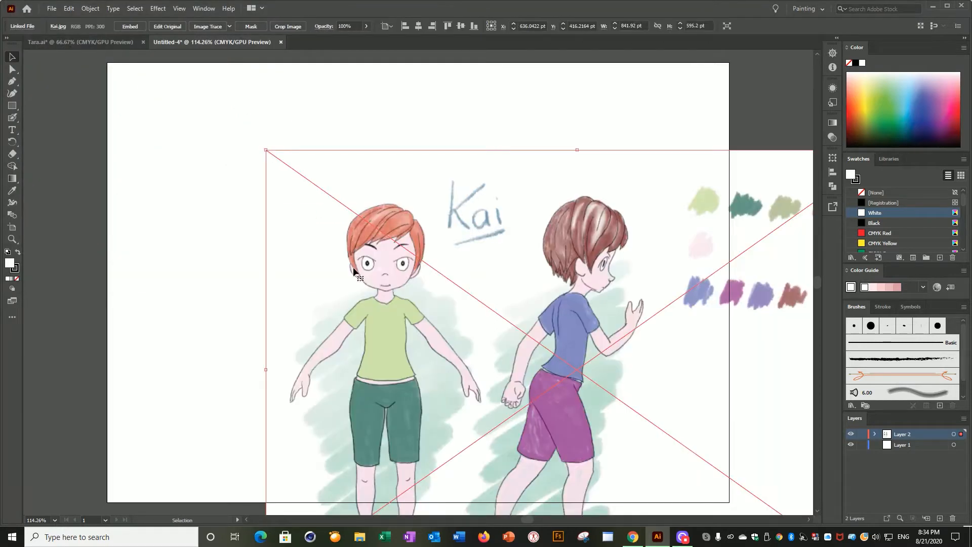
{"action": "left_click_drag", "start_coordinate": [353, 271], "coordinate": [197, 200]}
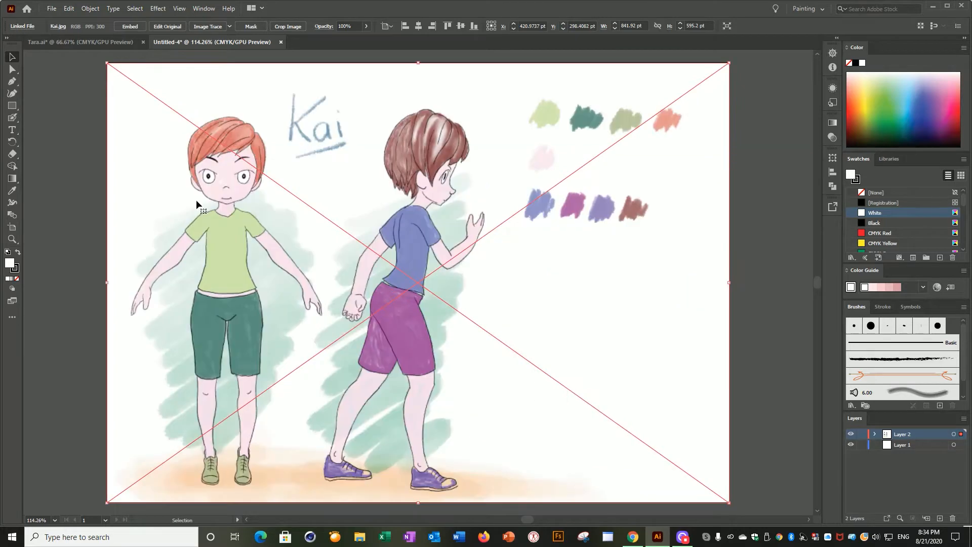
{"action": "left_click", "coordinate": [761, 290]}
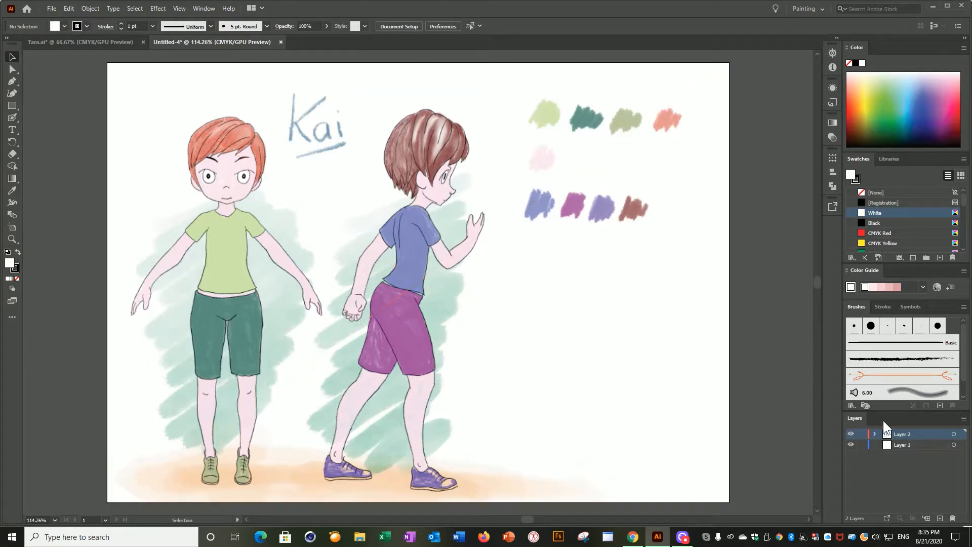
Step: Lock Layer 2 with the reference image and add a new layer above it
{"action": "left_click", "coordinate": [862, 435]}
{"action": "left_click", "coordinate": [941, 518]}
Step: Set the fill to none, keep a black stroke active, and choose the Pen tool
{"action": "left_click", "coordinate": [16, 279]}
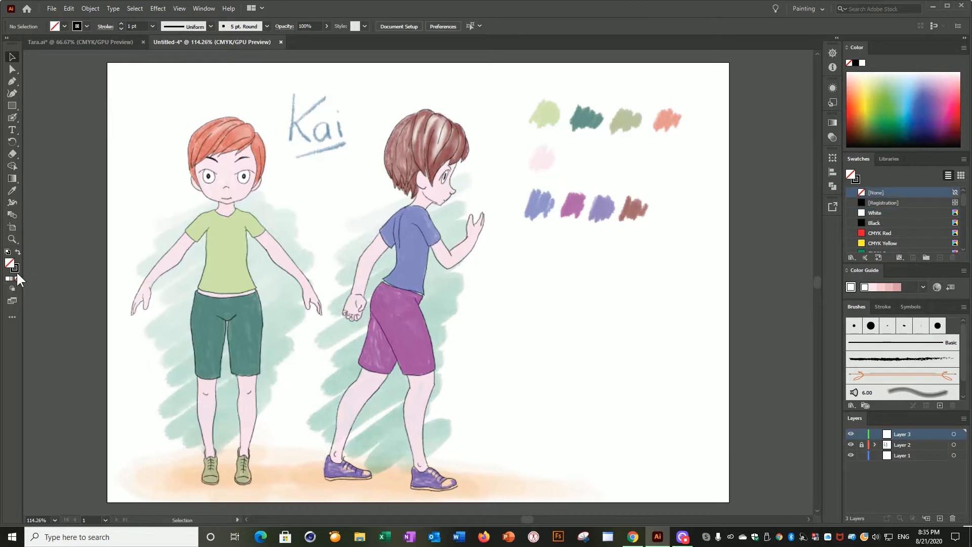
{"action": "left_click", "coordinate": [16, 270]}
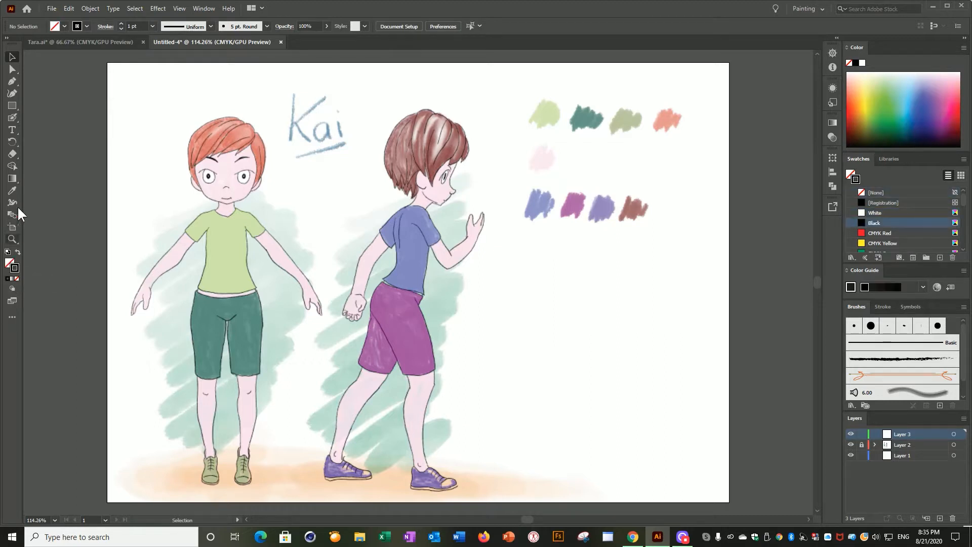
{"action": "left_click", "coordinate": [12, 83]}
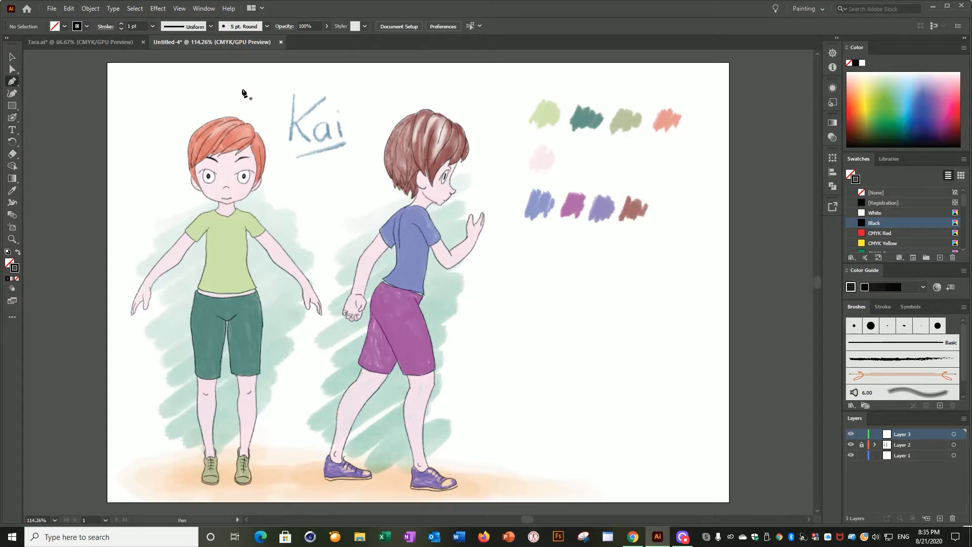
Step: Trace the side-view boy's head with the Pen tool, from the nose up the forehead and over the crown to the nape
{"action": "left_click", "coordinate": [12, 239]}
{"action": "left_click", "coordinate": [439, 263]}
{"action": "left_click", "coordinate": [442, 251]}
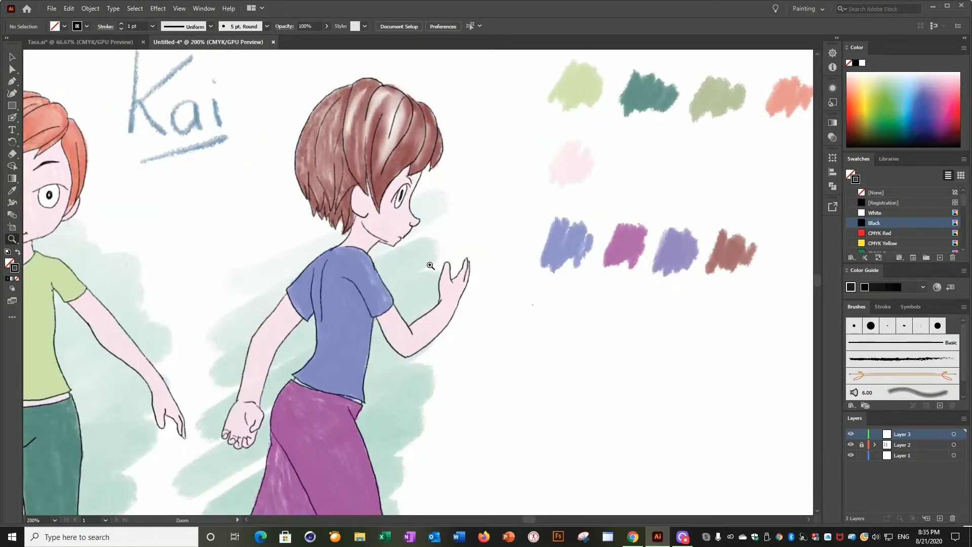
{"action": "left_click", "coordinate": [432, 264]}
{"action": "left_click", "coordinate": [408, 272], "text": "alt"}
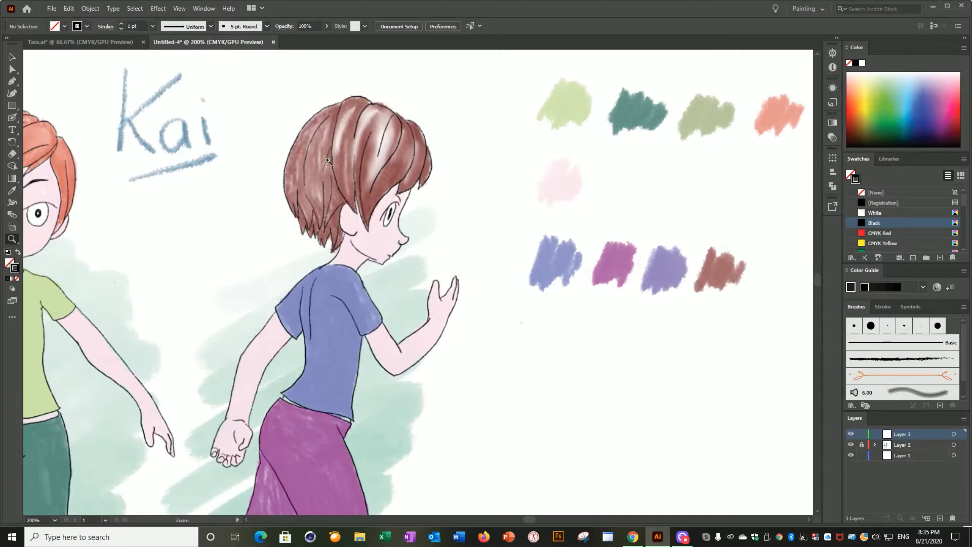
{"action": "scroll", "coordinate": [389, 325], "scroll_direction": "down", "scroll_amount": 3}
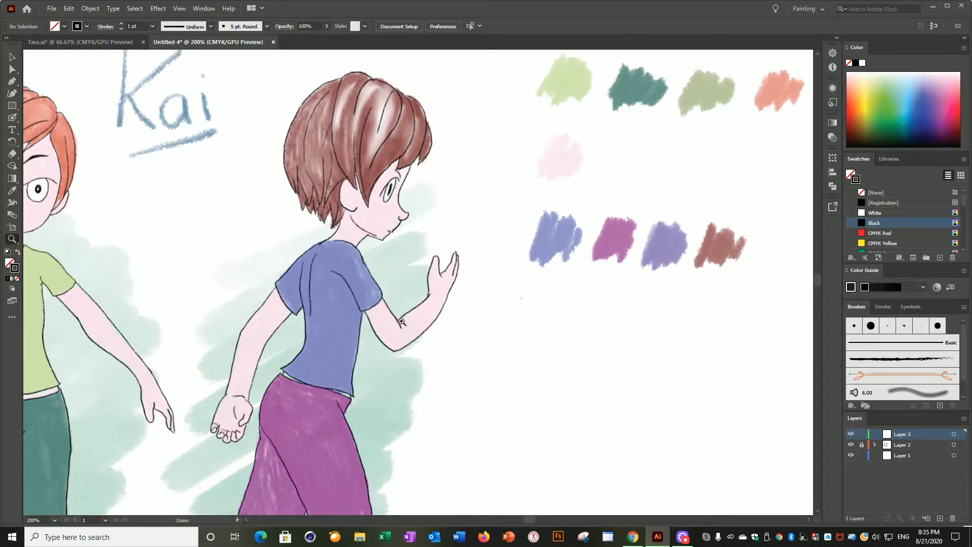
{"action": "scroll", "coordinate": [420, 330], "scroll_direction": "up", "scroll_amount": 3}
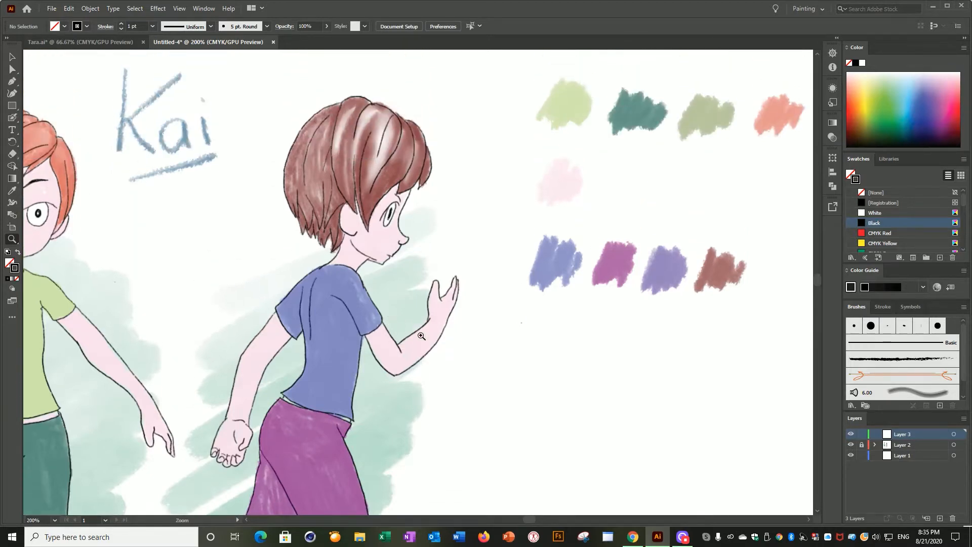
{"action": "left_click", "coordinate": [11, 82]}
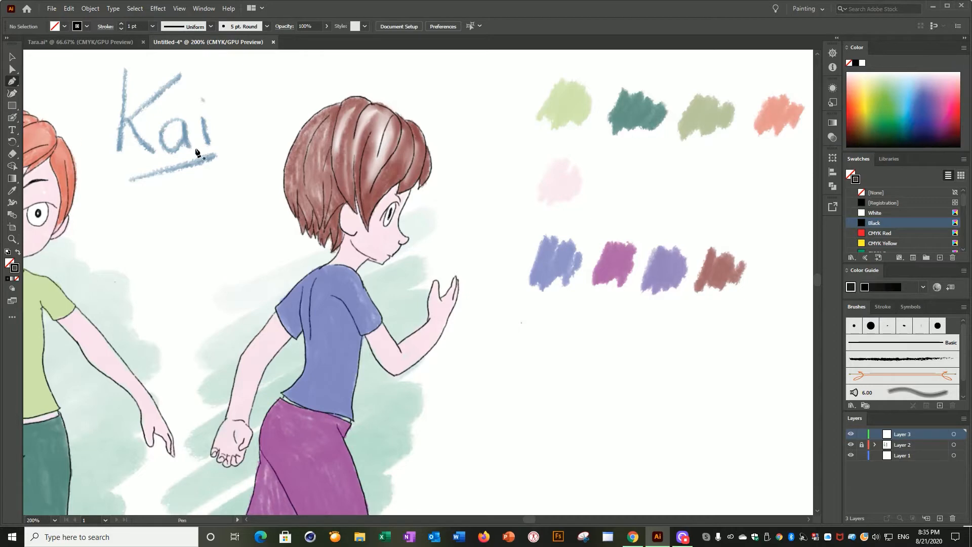
{"action": "left_click", "coordinate": [408, 237]}
{"action": "left_click_drag", "start_coordinate": [402, 209], "coordinate": [413, 189]}
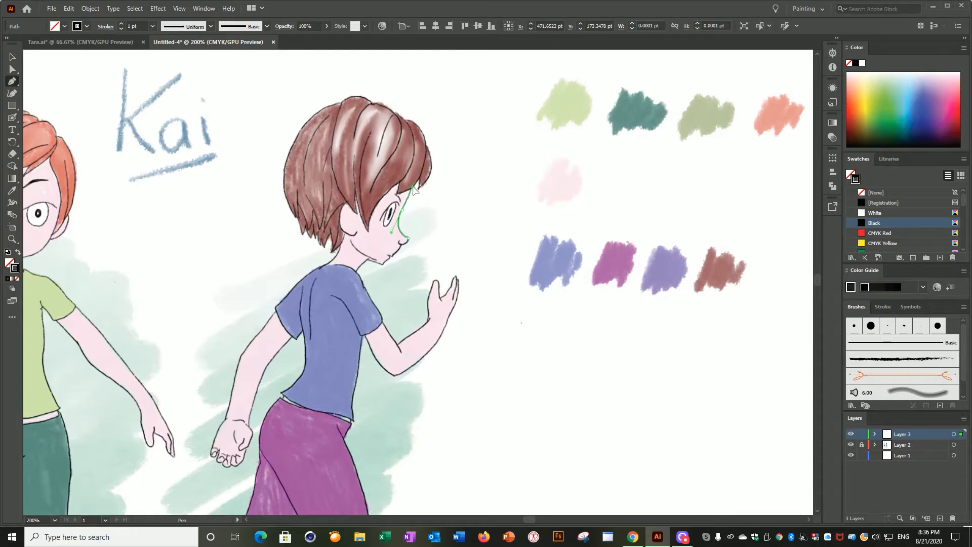
{"action": "left_click_drag", "start_coordinate": [413, 189], "coordinate": [372, 103]}
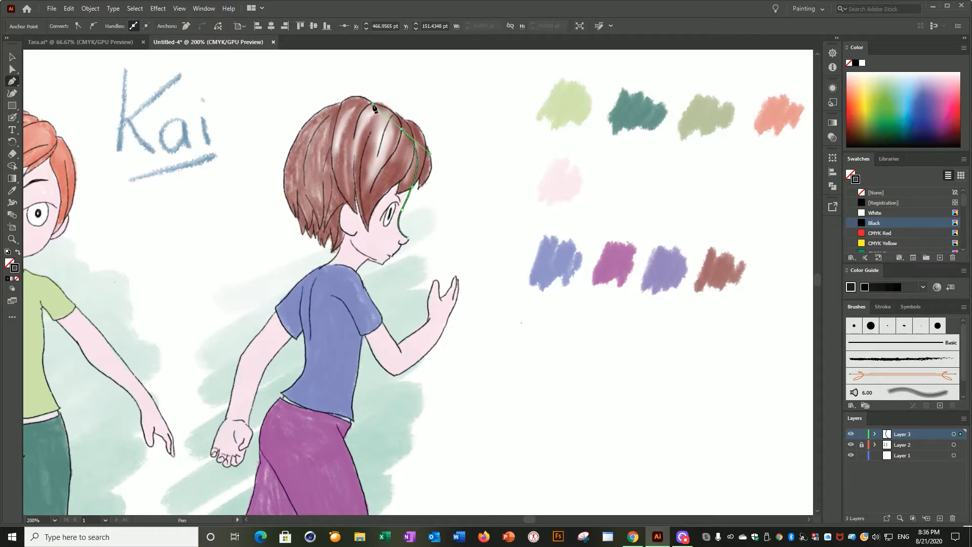
{"action": "left_click_drag", "start_coordinate": [318, 126], "coordinate": [291, 150]}
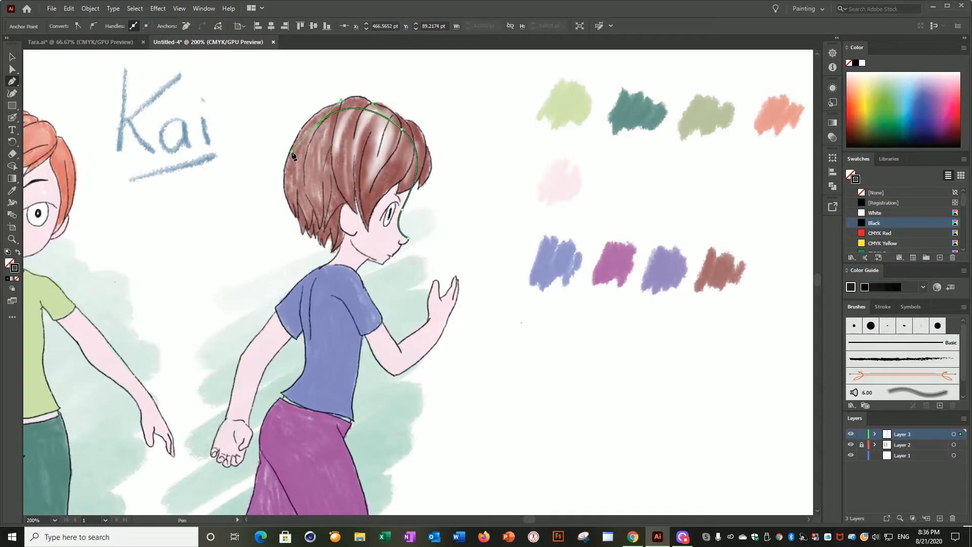
{"action": "left_click", "coordinate": [305, 204]}
{"action": "left_click", "coordinate": [323, 219]}
{"action": "left_click_drag", "start_coordinate": [340, 241], "coordinate": [331, 265]}
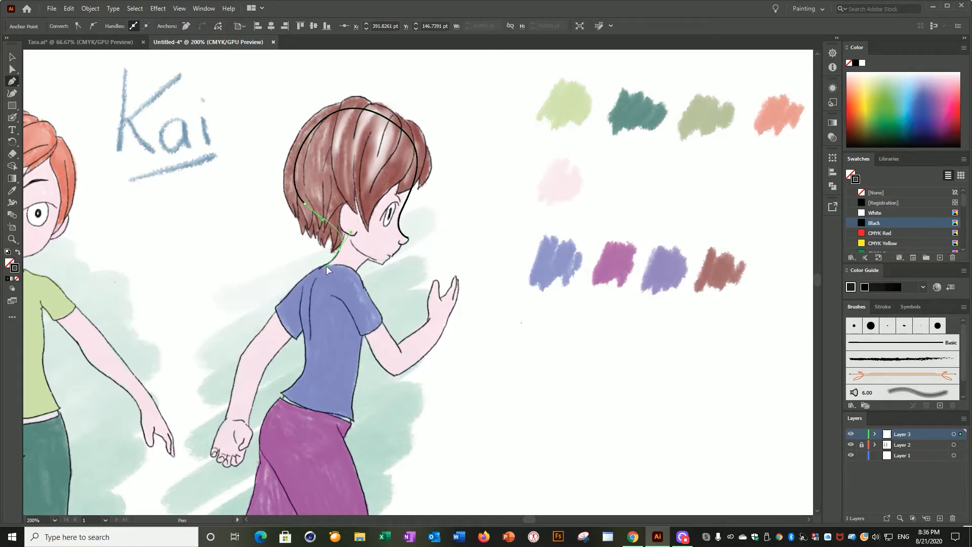
{"action": "mouse_move", "coordinate": [324, 267]}
{"action": "left_mouse_down"}
{"action": "mouse_move", "coordinate": [340, 263]}
{"action": "mouse_move", "coordinate": [338, 252]}
{"action": "left_mouse_up"}
{"action": "key", "text": "ctrl+z"}
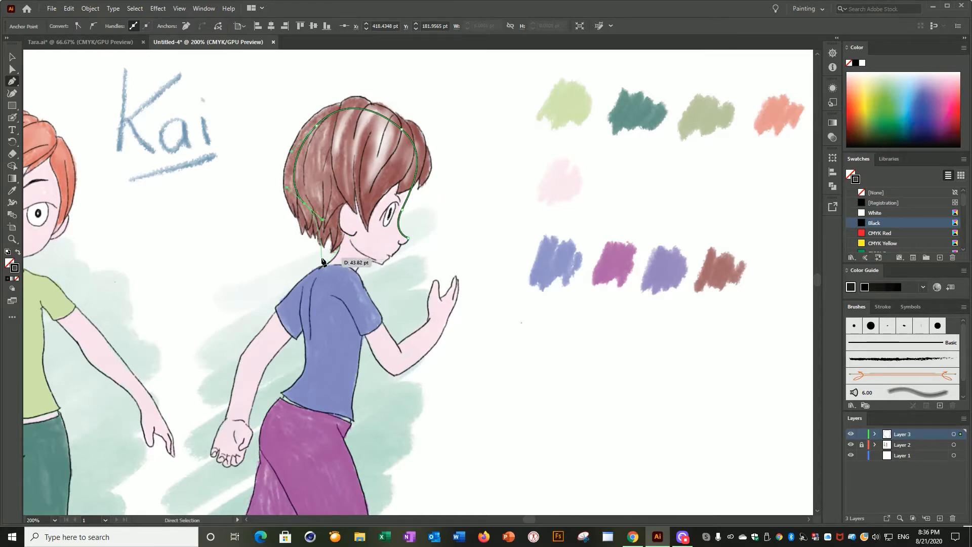
Step: Extend the outline with a curved point on the back of the neck and adjust its direction handles
{"action": "left_click_drag", "start_coordinate": [339, 249], "coordinate": [317, 259]}
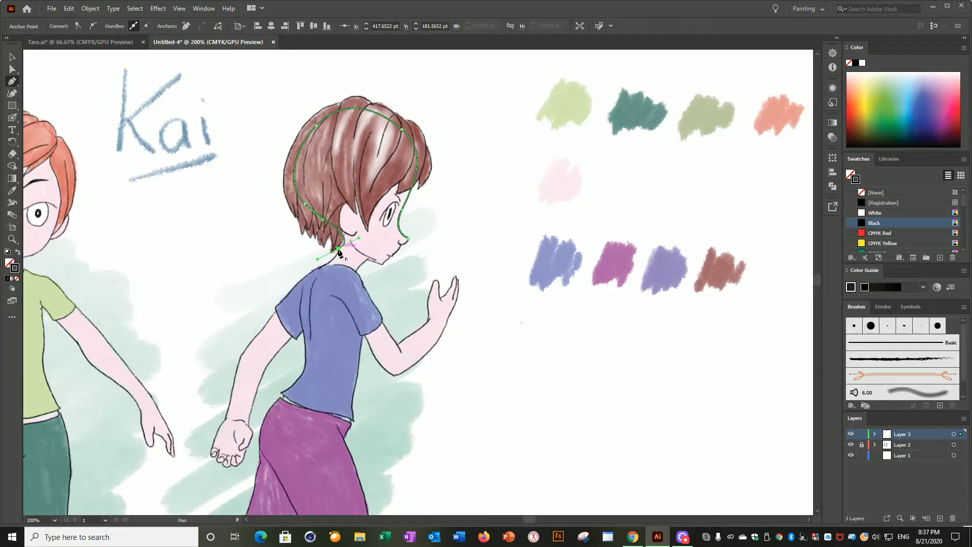
{"action": "mouse_move", "coordinate": [339, 250]}
{"action": "left_mouse_down"}
{"action": "mouse_move", "coordinate": [359, 239]}
{"action": "mouse_move", "coordinate": [346, 239]}
{"action": "left_mouse_up"}
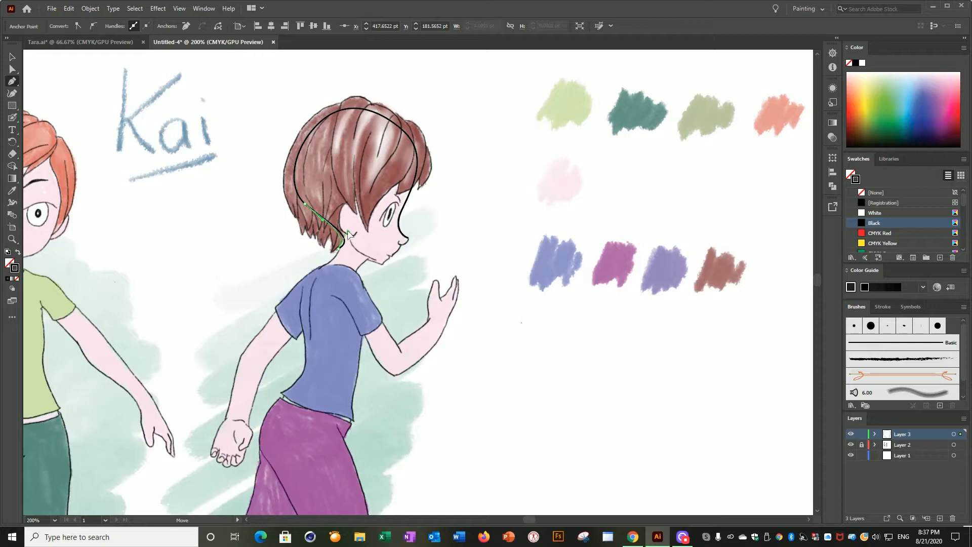
{"action": "left_click_drag", "start_coordinate": [348, 233], "coordinate": [347, 232]}
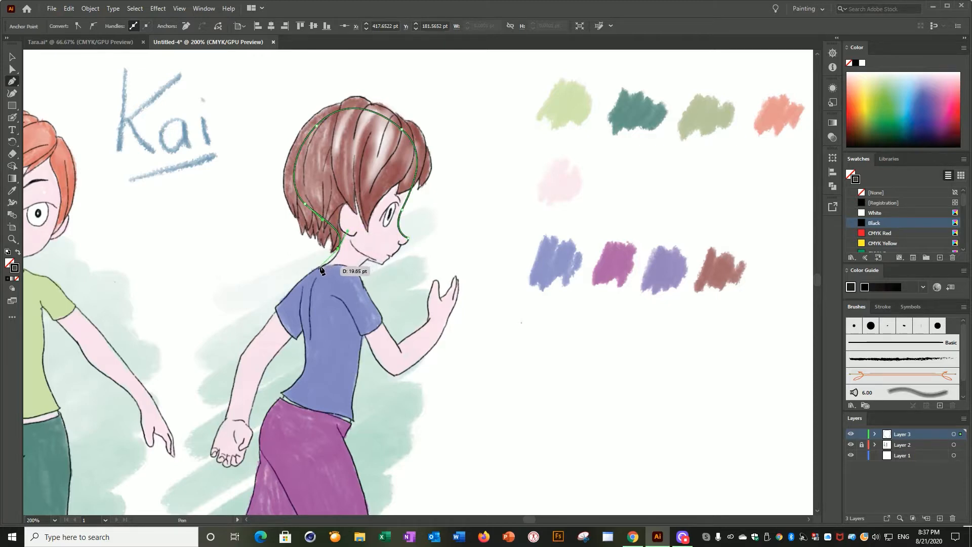
Step: Continue the outline over the shoulder and sleeve, and down the outer edge of the back arm to the wrist
{"action": "left_click_drag", "start_coordinate": [321, 267], "coordinate": [299, 278]}
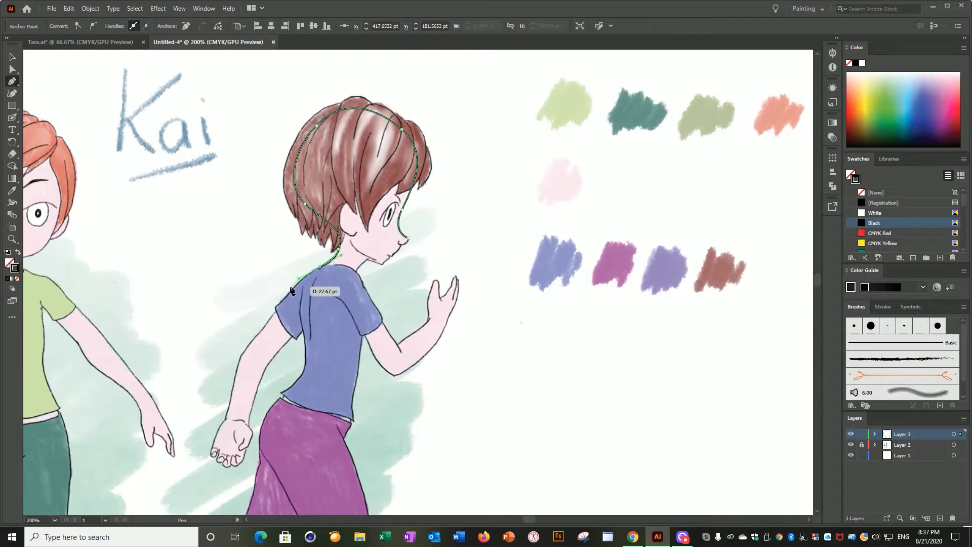
{"action": "left_click", "coordinate": [278, 310]}
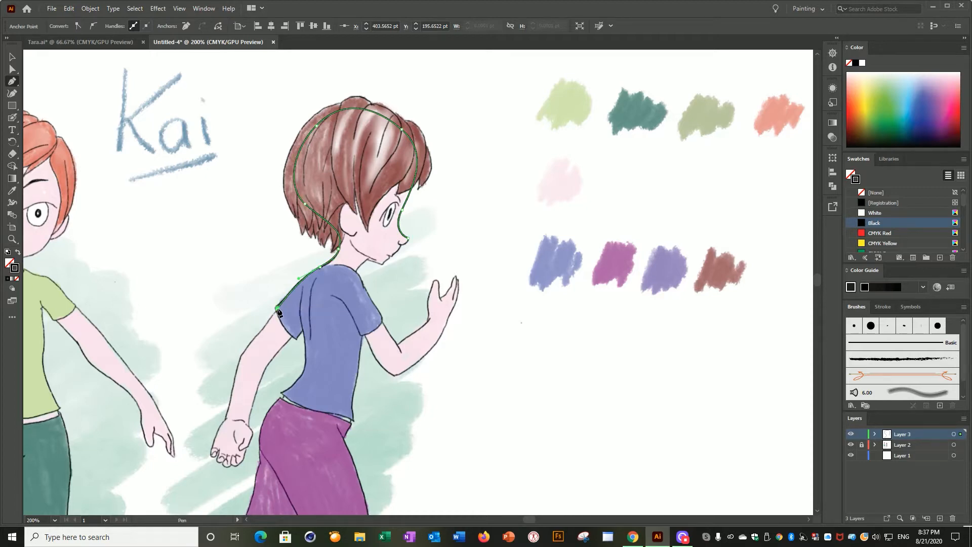
{"action": "left_click", "coordinate": [240, 359]}
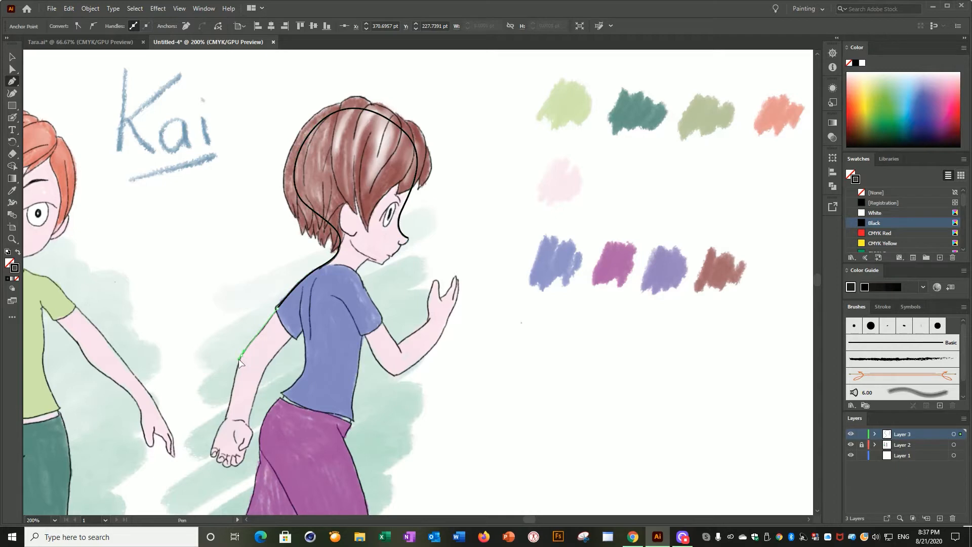
{"action": "left_click", "coordinate": [226, 421]}
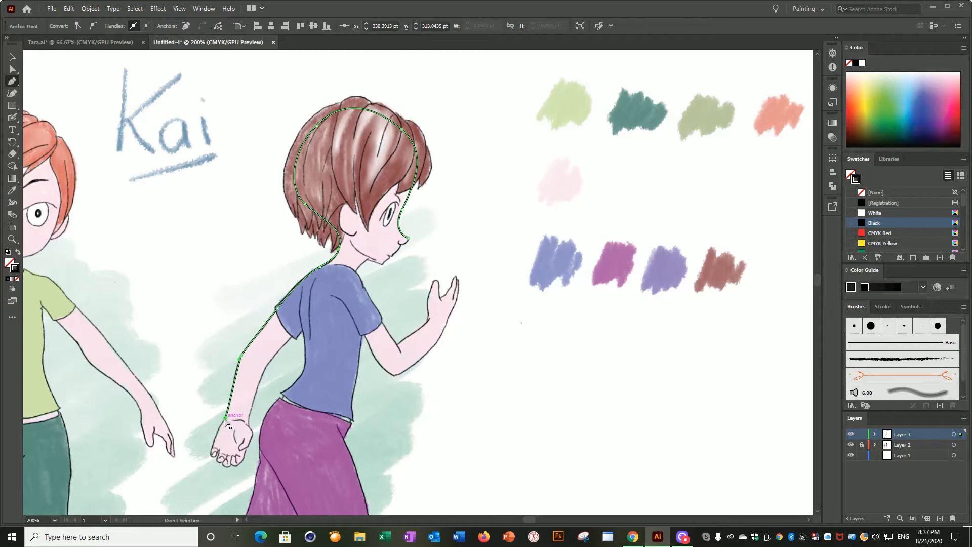
Step: Trace the back hand's outer edge and around its curled fingers up to the base of the thumb
{"action": "key", "text": "ctrl+equal"}
{"action": "key", "text": "ctrl+equal"}
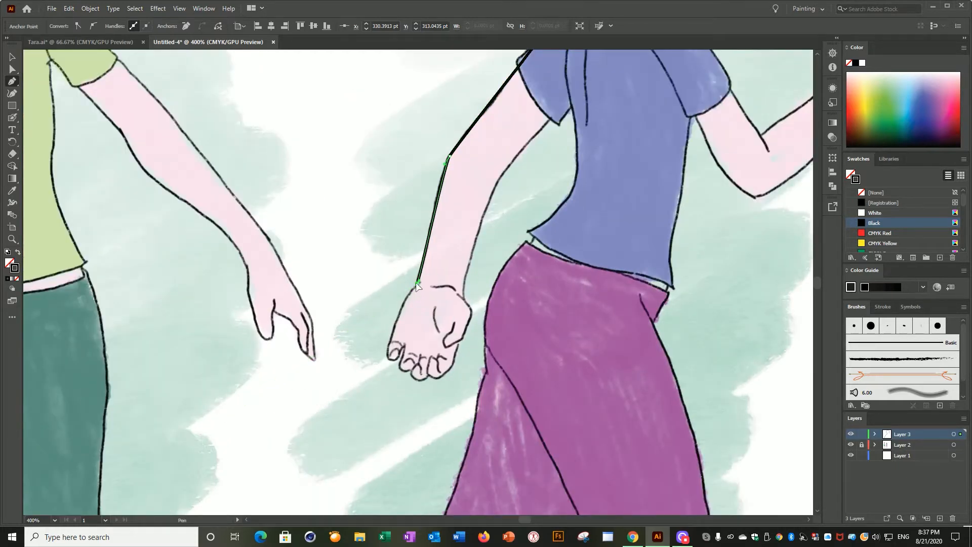
{"action": "left_click_drag", "start_coordinate": [399, 317], "coordinate": [395, 365]}
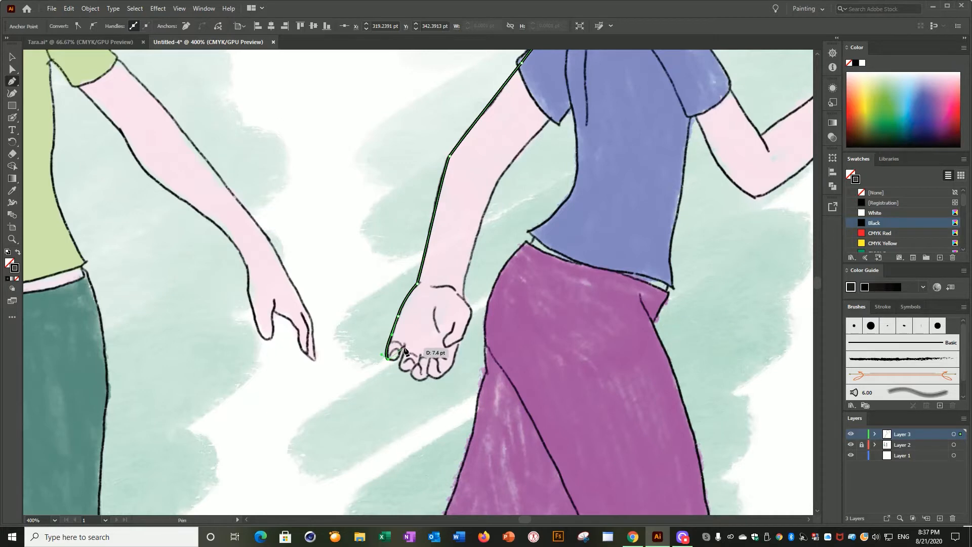
{"action": "left_click", "coordinate": [405, 343], "text": "ctrl"}
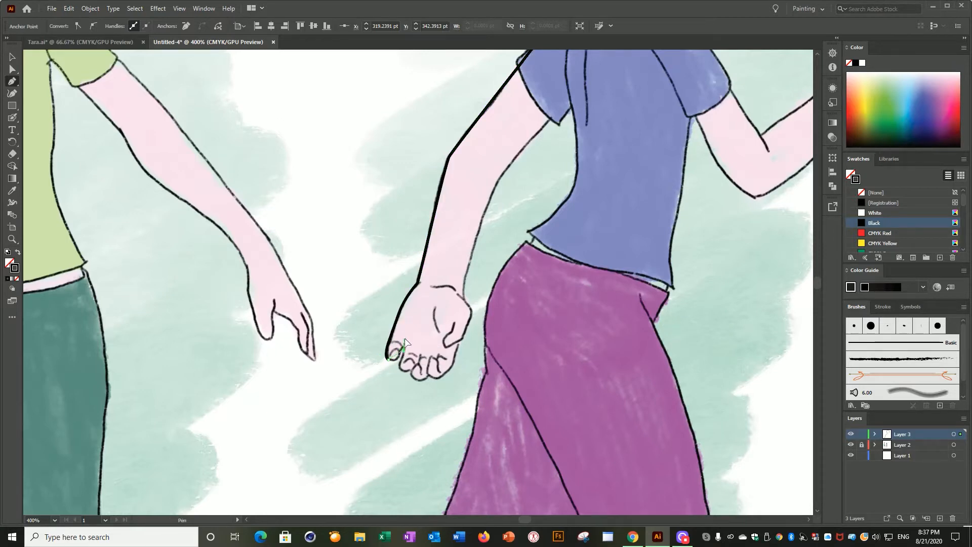
{"action": "left_click", "coordinate": [406, 347]}
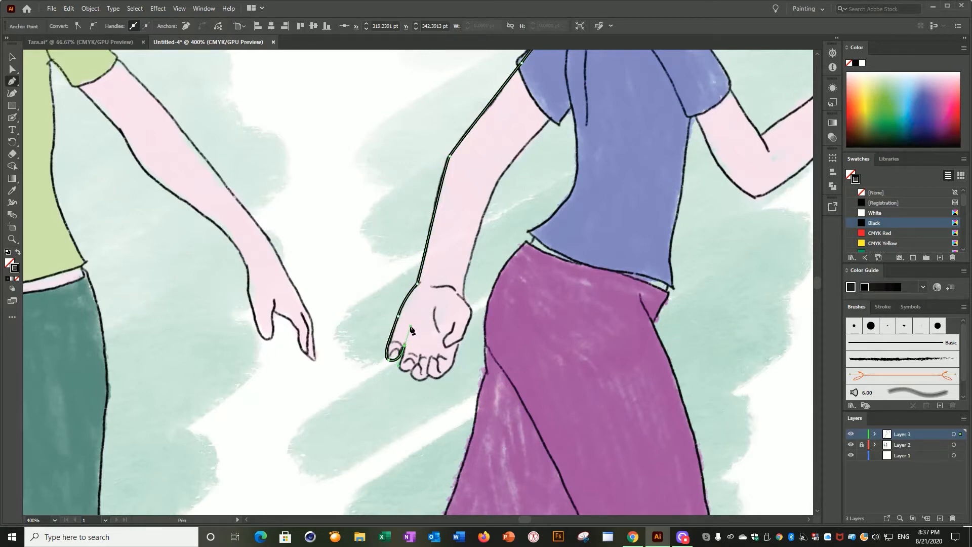
{"action": "left_click", "coordinate": [404, 372]}
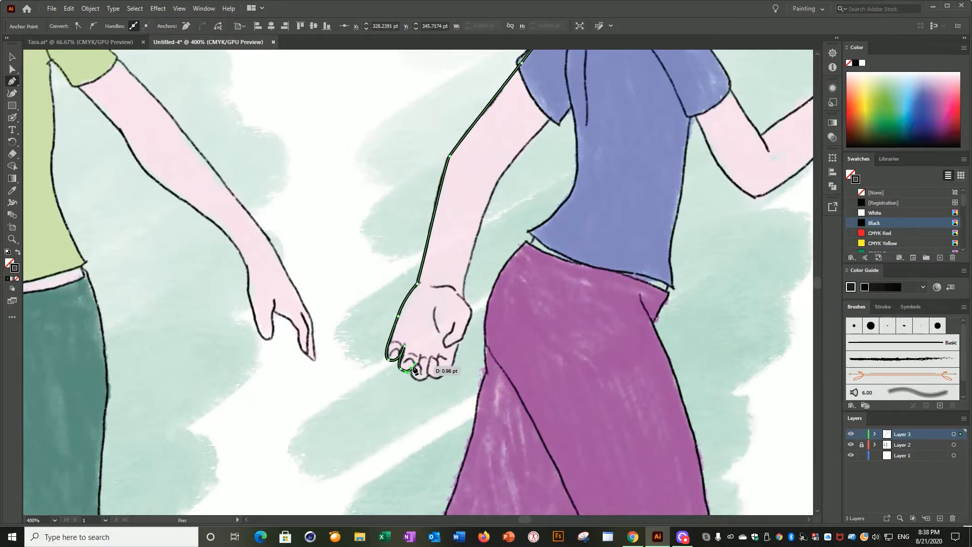
{"action": "left_click", "coordinate": [411, 369]}
{"action": "left_click_drag", "start_coordinate": [415, 379], "coordinate": [444, 377]}
{"action": "left_click", "coordinate": [428, 378]}
{"action": "left_click_drag", "start_coordinate": [451, 371], "coordinate": [455, 363]}
{"action": "left_click", "coordinate": [458, 343]}
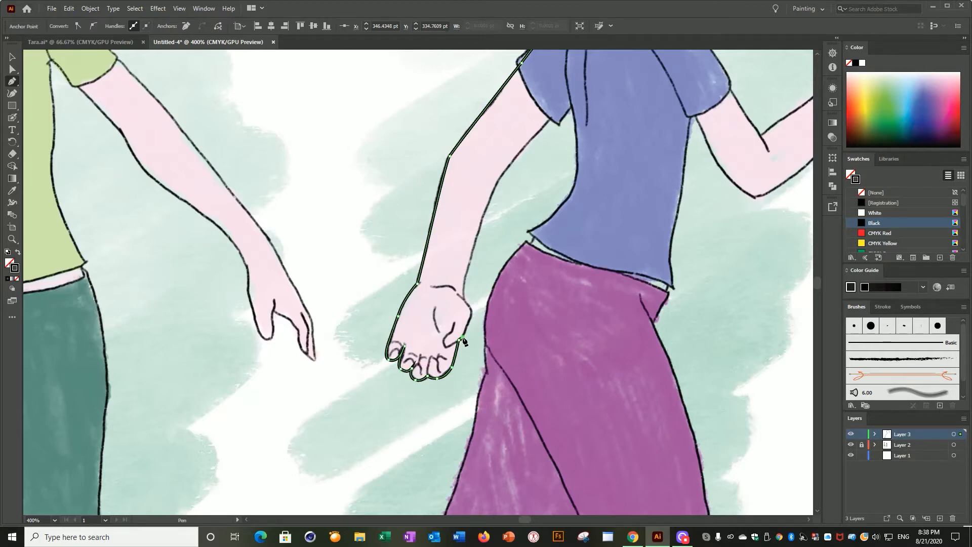
Step: Continue the outline past the back hand's thumb and wrist, and up the inner edge of the back arm into the sleeve
{"action": "left_click", "coordinate": [463, 337]}
{"action": "left_click", "coordinate": [472, 312]}
{"action": "left_click", "coordinate": [464, 300]}
{"action": "left_click_drag", "start_coordinate": [470, 263], "coordinate": [482, 229]}
{"action": "left_click", "coordinate": [499, 181]}
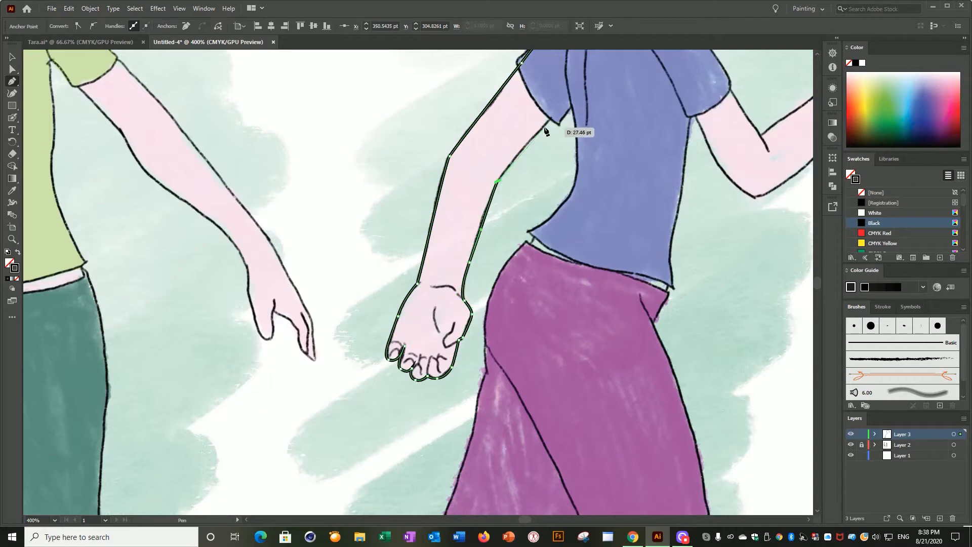
{"action": "left_click_drag", "start_coordinate": [557, 112], "coordinate": [570, 96]}
{"action": "left_click", "coordinate": [581, 90]}
Step: Extend the outline down the back of the torso and over the hip to the rear thigh
{"action": "left_click_drag", "start_coordinate": [572, 202], "coordinate": [546, 236]}
{"action": "left_click_drag", "start_coordinate": [506, 287], "coordinate": [491, 325]}
{"action": "key", "text": "ctrl+minus"}
{"action": "key", "text": "ctrl+minus"}
{"action": "left_click", "coordinate": [413, 327]}
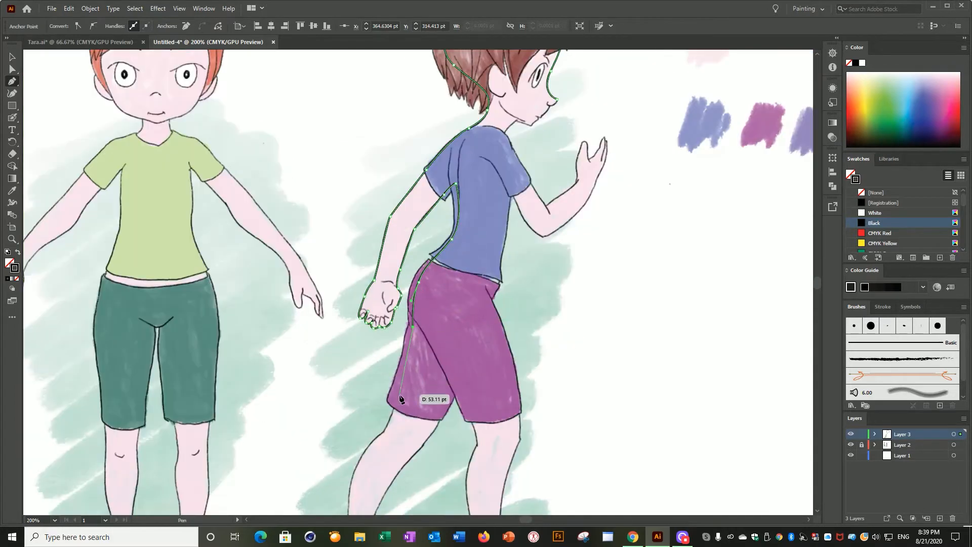
Step: Trace the rear leg's back edge from the shorts' hem past the knee and calf to the shoe's heel
{"action": "left_click_drag", "start_coordinate": [393, 410], "coordinate": [348, 427]}
{"action": "left_click", "coordinate": [384, 432]}
{"action": "scroll", "coordinate": [365, 434], "scroll_direction": "down", "scroll_amount": 7}
{"action": "left_click_drag", "start_coordinate": [337, 477], "coordinate": [329, 490]}
{"action": "key", "text": "ctrl+plus"}
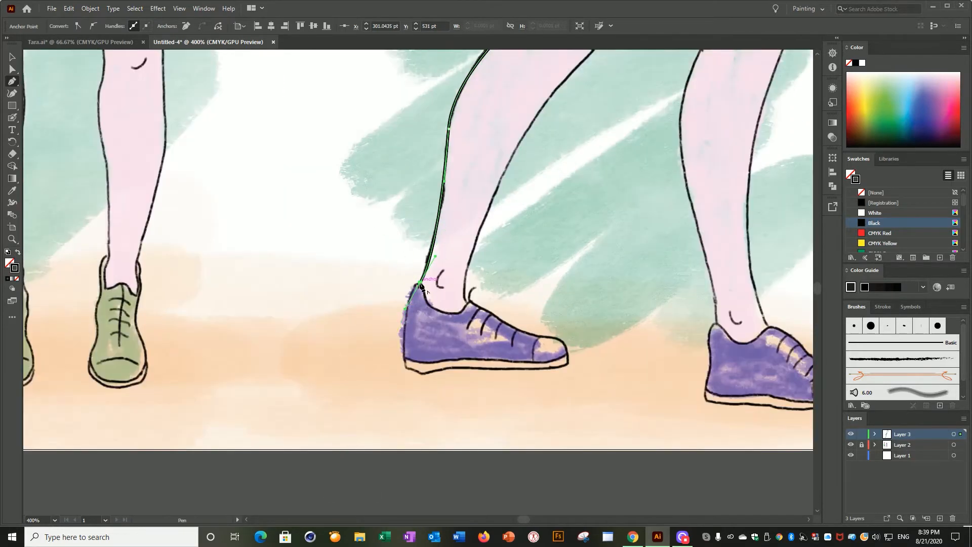
Step: Trace the rear foot inside the shoe, around the heel, along the sole and over the toe to the ankle
{"action": "left_click_drag", "start_coordinate": [411, 354], "coordinate": [411, 360]}
{"action": "left_click_drag", "start_coordinate": [434, 358], "coordinate": [521, 360]}
{"action": "left_click_drag", "start_coordinate": [559, 357], "coordinate": [546, 342]}
{"action": "left_click_drag", "start_coordinate": [493, 323], "coordinate": [464, 277]}
Step: Trace the rear leg's front edge from the ankle up past the knee to a point at the crotch
{"action": "left_click_drag", "start_coordinate": [509, 161], "coordinate": [534, 122]}
{"action": "scroll", "coordinate": [557, 127], "scroll_direction": "up", "scroll_amount": 5}
{"action": "left_click_drag", "start_coordinate": [593, 139], "coordinate": [622, 108]}
{"action": "scroll", "coordinate": [628, 142], "scroll_direction": "up", "scroll_amount": 5}
{"action": "scroll", "coordinate": [596, 234], "scroll_direction": "up", "scroll_amount": 1}
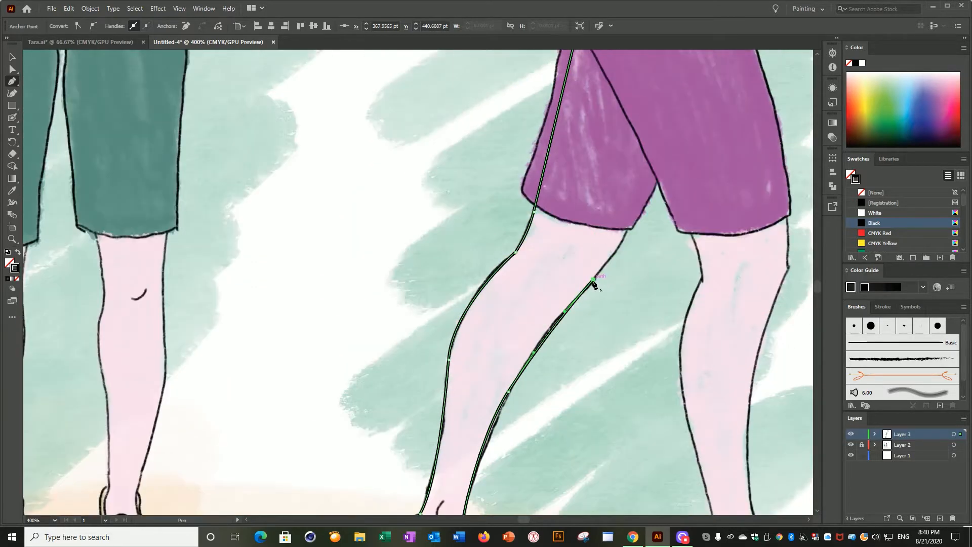
{"action": "left_click", "coordinate": [603, 242]}
{"action": "key", "text": "ctrl+z"}
{"action": "left_click_drag", "start_coordinate": [620, 248], "coordinate": [626, 234]}
{"action": "left_click_drag", "start_coordinate": [653, 153], "coordinate": [661, 135]}
{"action": "key", "text": "ctrl+z"}
Step: Trace the front leg's back edge from the crotch past the knee and calf to the ankle, with a corner at the knee
{"action": "left_click_drag", "start_coordinate": [690, 211], "coordinate": [702, 249]}
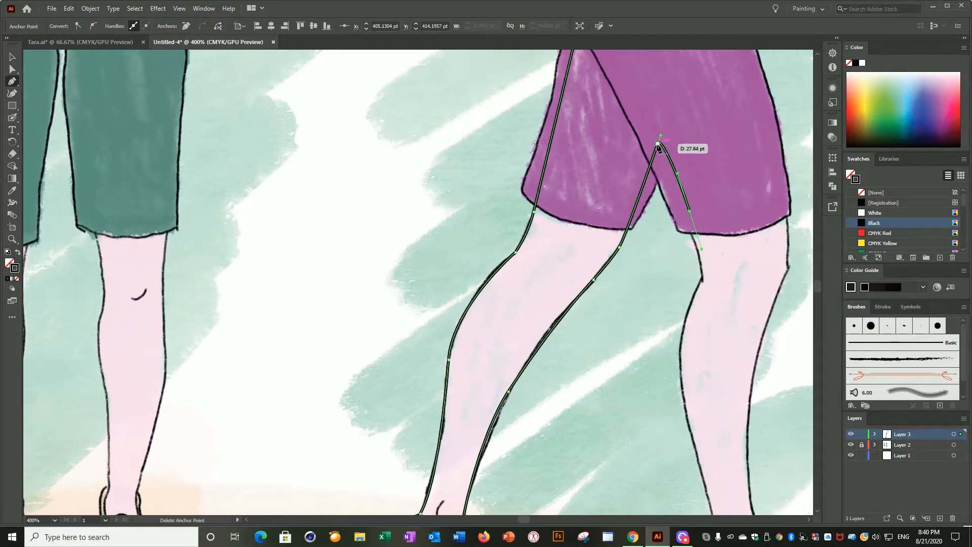
{"action": "key", "text": "ctrl+z"}
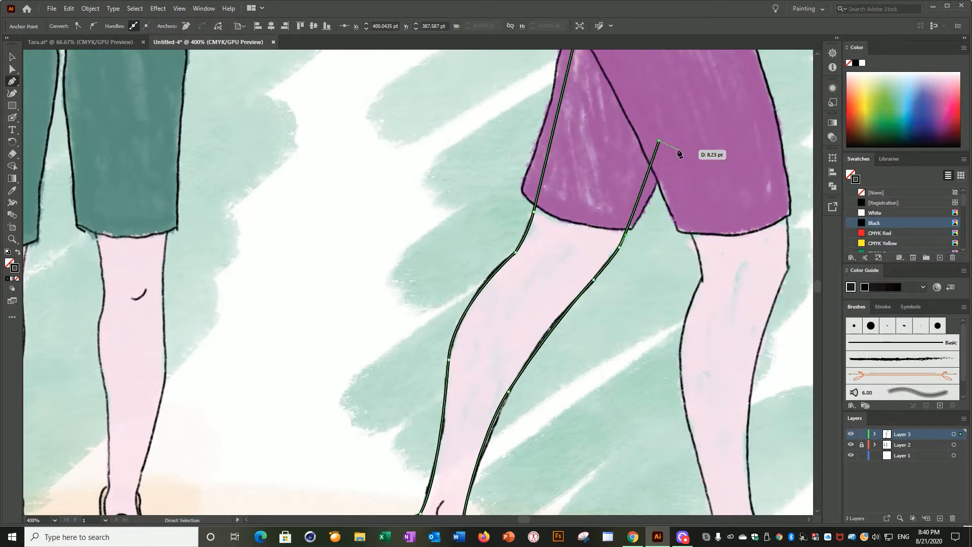
{"action": "left_click_drag", "start_coordinate": [702, 276], "coordinate": [706, 319]}
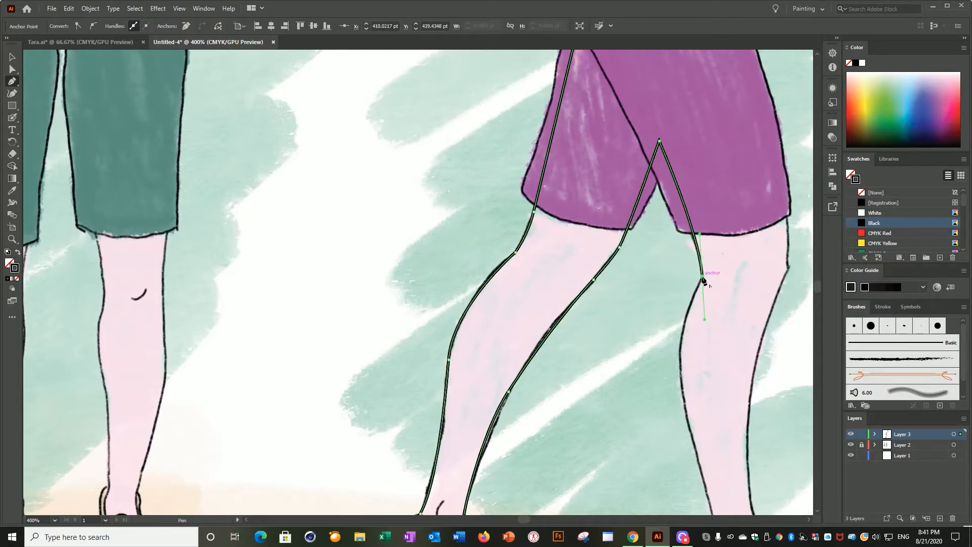
{"action": "left_click", "coordinate": [703, 276]}
{"action": "scroll", "coordinate": [690, 312], "scroll_direction": "down", "scroll_amount": 3}
{"action": "left_click_drag", "start_coordinate": [681, 256], "coordinate": [686, 294]}
{"action": "left_click_drag", "start_coordinate": [705, 354], "coordinate": [706, 377]}
{"action": "key", "text": "ctrl+z"}
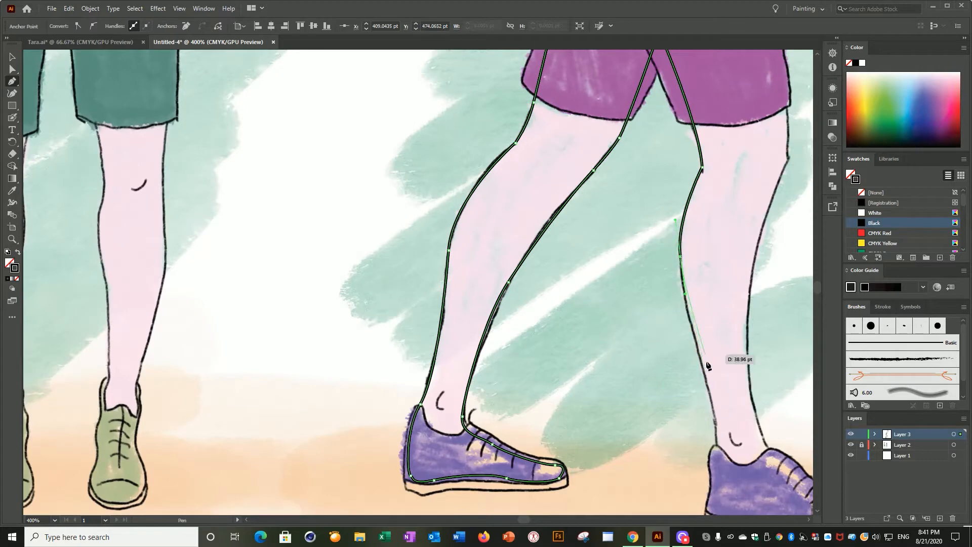
{"action": "left_click", "coordinate": [715, 415]}
{"action": "scroll", "coordinate": [715, 457], "scroll_direction": "down", "scroll_amount": 2}
Step: Trace the front foot inside its shoe, around the heel, sole and toe, and back up to the ankle
{"action": "left_click_drag", "start_coordinate": [714, 449], "coordinate": [738, 453]}
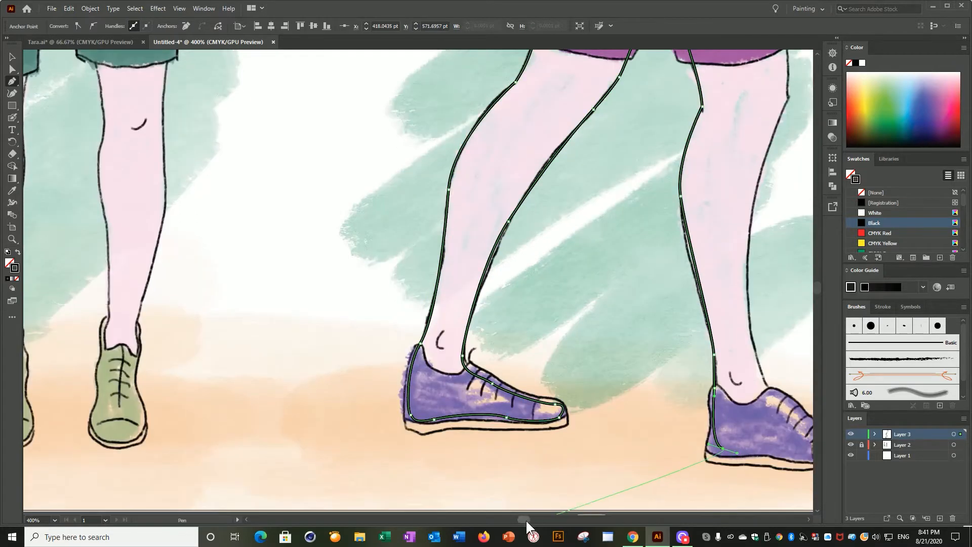
{"action": "left_click_drag", "start_coordinate": [527, 521], "coordinate": [534, 521]}
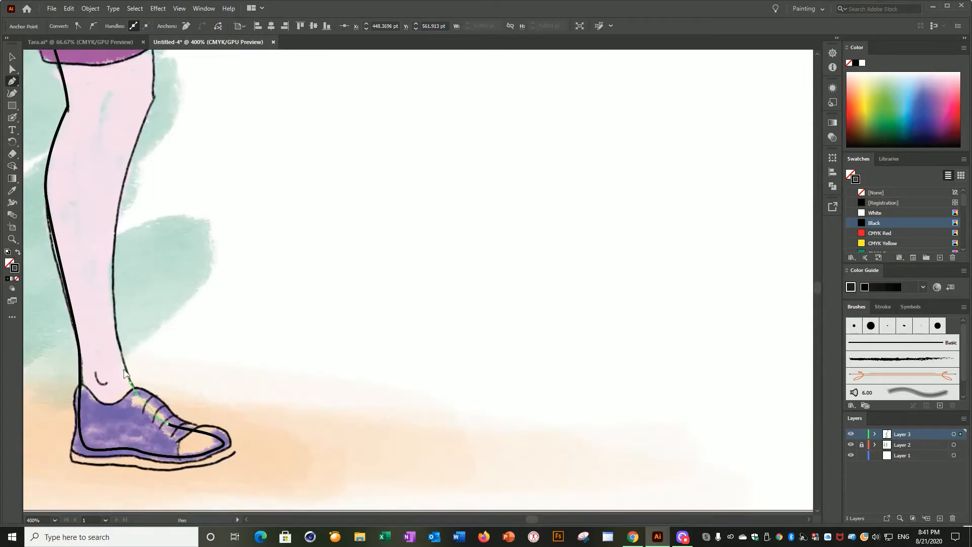
{"action": "left_click_drag", "start_coordinate": [124, 371], "coordinate": [123, 368]}
Step: Trace the front leg's shin from the ankle up to the knee, ending in a corner point
{"action": "left_click_drag", "start_coordinate": [115, 252], "coordinate": [117, 207]}
{"action": "left_click_drag", "start_coordinate": [138, 136], "coordinate": [127, 57]}
{"action": "scroll", "coordinate": [154, 116], "scroll_direction": "up", "scroll_amount": 3}
{"action": "scroll", "coordinate": [127, 59], "scroll_direction": "up", "scroll_amount": 3}
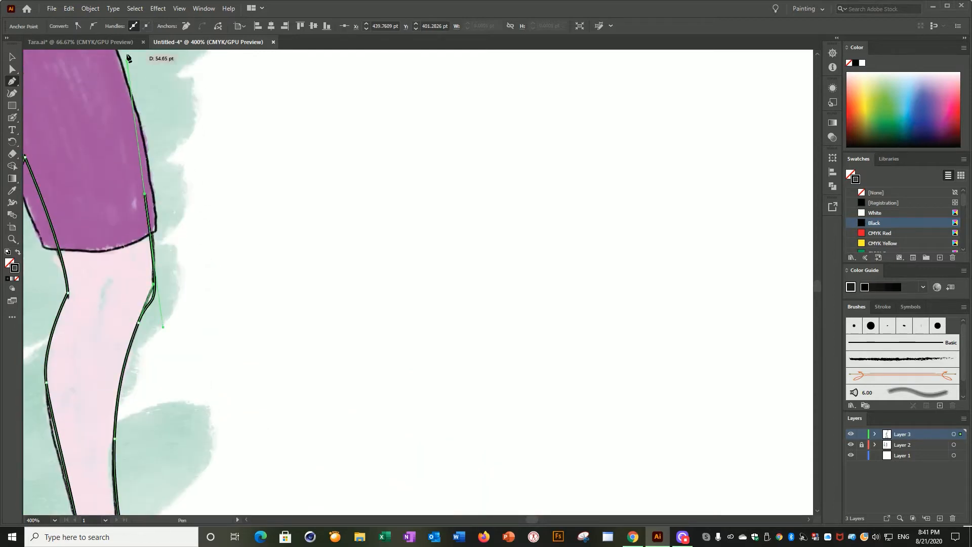
{"action": "key", "text": "ctrl+z"}
{"action": "left_click_drag", "start_coordinate": [152, 281], "coordinate": [153, 268]}
{"action": "left_click", "coordinate": [153, 281]}
Step: Continue the outline up the front thigh to the waist and along the front of the torso to the armpit
{"action": "scroll", "coordinate": [119, 205], "scroll_direction": "up", "scroll_amount": 3}
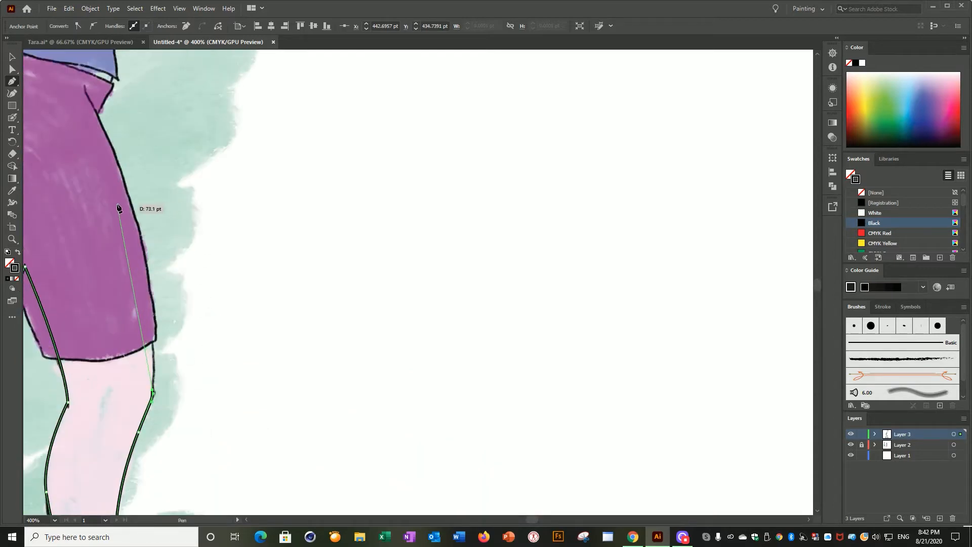
{"action": "left_click", "coordinate": [87, 118]}
{"action": "scroll", "coordinate": [88, 152], "scroll_direction": "up", "scroll_amount": 6}
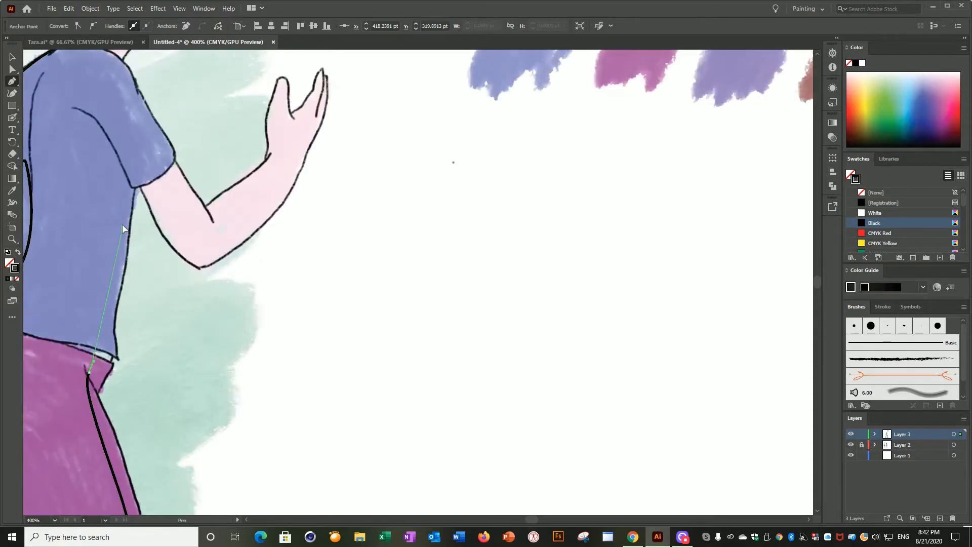
{"action": "left_click", "coordinate": [131, 167]}
Step: Trace the front arm's lower edge from the armpit around the elbow and along the forearm to the raised fingers
{"action": "left_click_drag", "start_coordinate": [200, 267], "coordinate": [237, 276]}
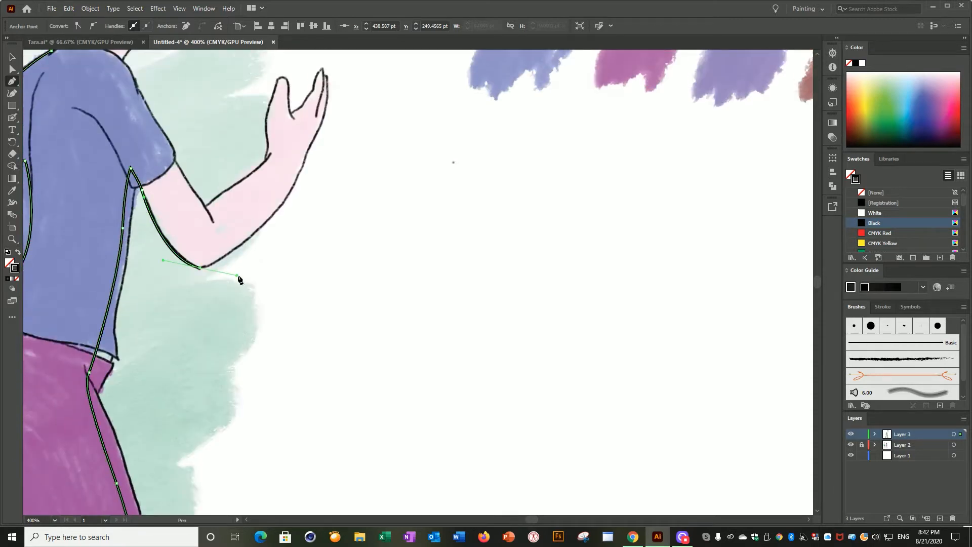
{"action": "left_click_drag", "start_coordinate": [275, 210], "coordinate": [309, 156]}
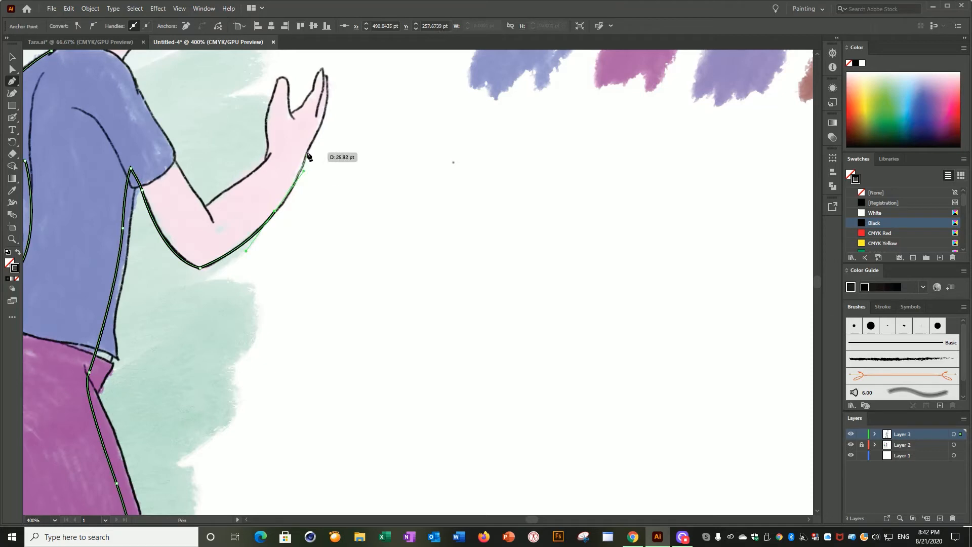
{"action": "left_click", "coordinate": [308, 152]}
{"action": "left_click_drag", "start_coordinate": [327, 101], "coordinate": [326, 88]}
{"action": "scroll", "coordinate": [327, 89], "scroll_direction": "up", "scroll_amount": 2}
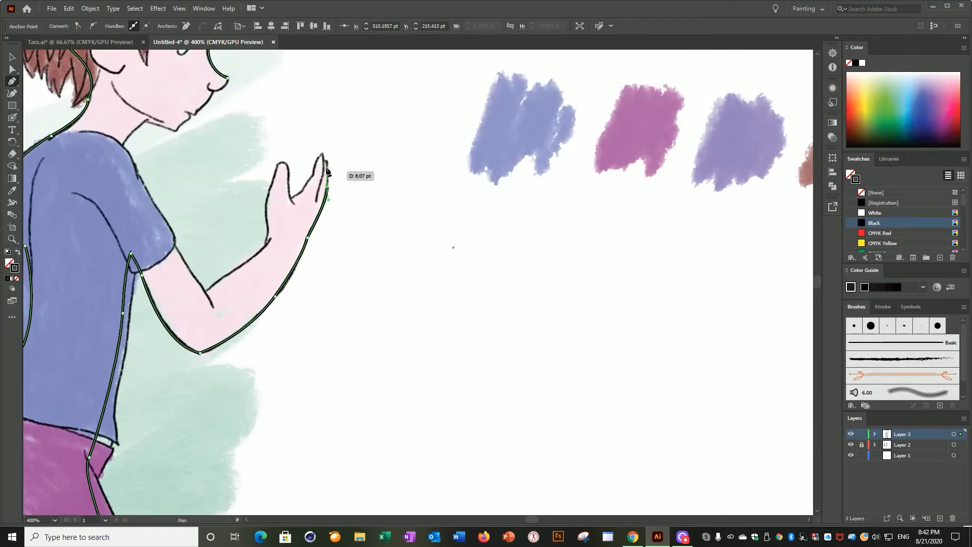
Step: Trace the raised front hand over the fingertips, between the fingers and thumb, and down to the wrist
{"action": "left_click", "coordinate": [327, 160]}
{"action": "left_click", "coordinate": [322, 151]}
{"action": "left_click_drag", "start_coordinate": [313, 174], "coordinate": [261, 182]}
{"action": "left_click", "coordinate": [313, 174]}
{"action": "left_click", "coordinate": [304, 192]}
{"action": "left_click", "coordinate": [291, 198]}
{"action": "left_click", "coordinate": [276, 164]}
{"action": "left_click_drag", "start_coordinate": [273, 178], "coordinate": [271, 183]}
{"action": "left_click_drag", "start_coordinate": [266, 205], "coordinate": [267, 219]}
{"action": "left_click", "coordinate": [265, 245]}
Step: Trace the front arm's upper edge from the wrist to the inner elbow and up over the shoulder to the neck
{"action": "left_click_drag", "start_coordinate": [242, 264], "coordinate": [230, 271]}
{"action": "left_click", "coordinate": [206, 291]}
{"action": "left_click_drag", "start_coordinate": [167, 234], "coordinate": [159, 214]}
{"action": "left_click_drag", "start_coordinate": [121, 147], "coordinate": [114, 143]}
{"action": "left_click", "coordinate": [122, 148]}
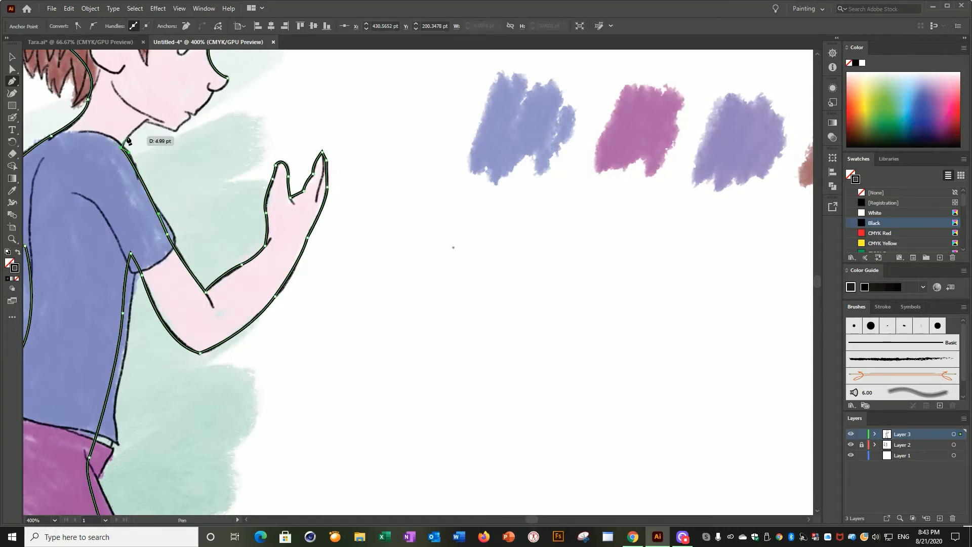
Step: Trace the throat, chin and lips, and close the body outline at the nose
{"action": "key", "text": "Escape"}
{"action": "left_click", "coordinate": [147, 120]}
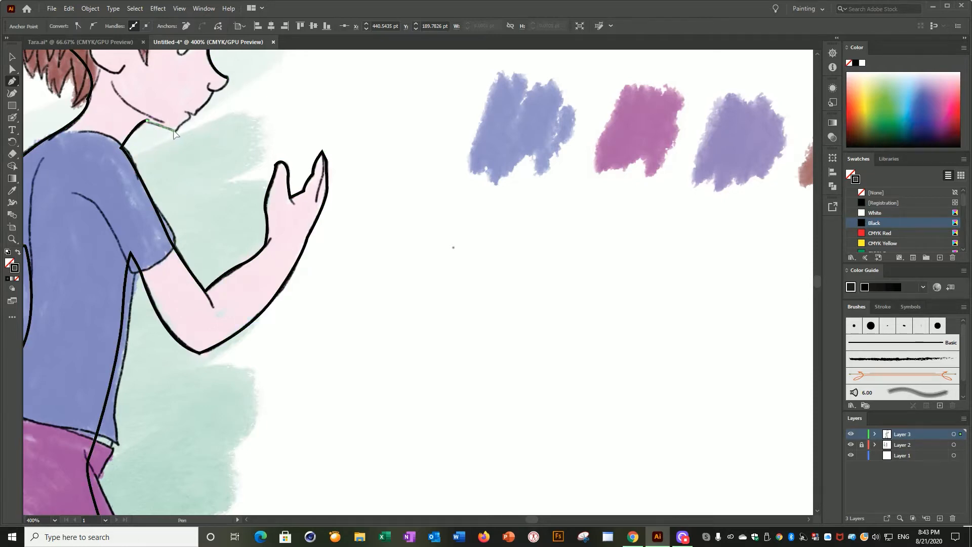
{"action": "left_click_drag", "start_coordinate": [176, 130], "coordinate": [200, 110]}
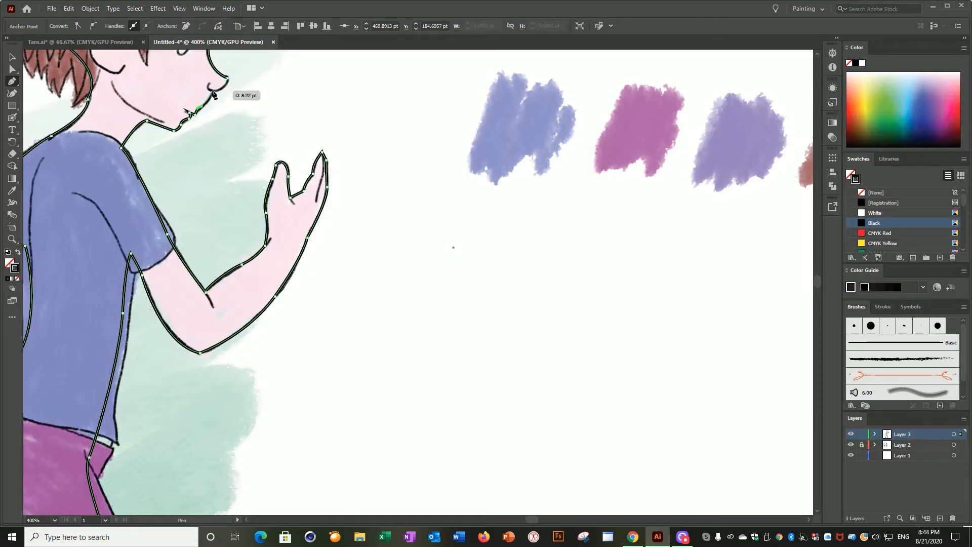
{"action": "left_click", "coordinate": [211, 91]}
{"action": "left_click_drag", "start_coordinate": [213, 93], "coordinate": [229, 80]}
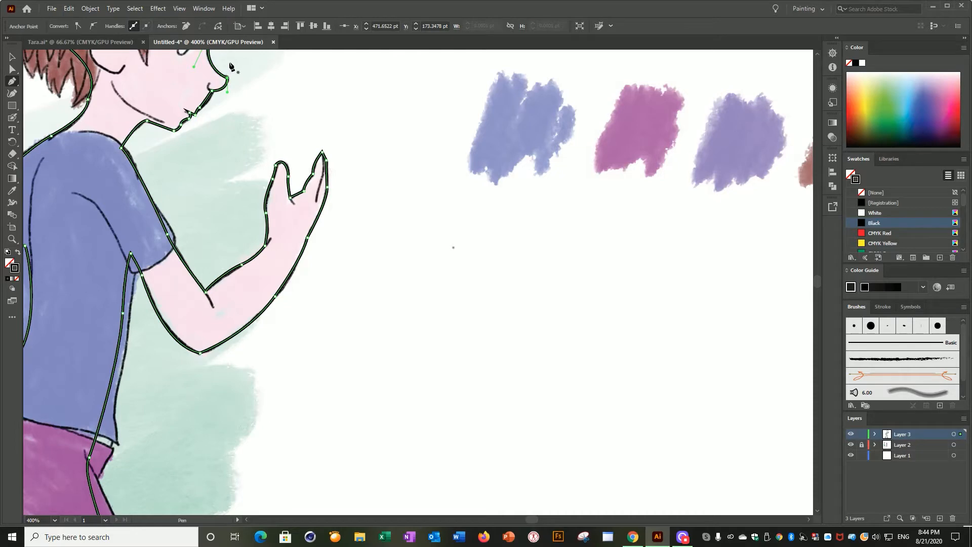
Step: Inspect the body outline from head to shoes, hiding and showing its layer to compare it with the sketch
{"action": "key", "text": "ctrl+minus"}
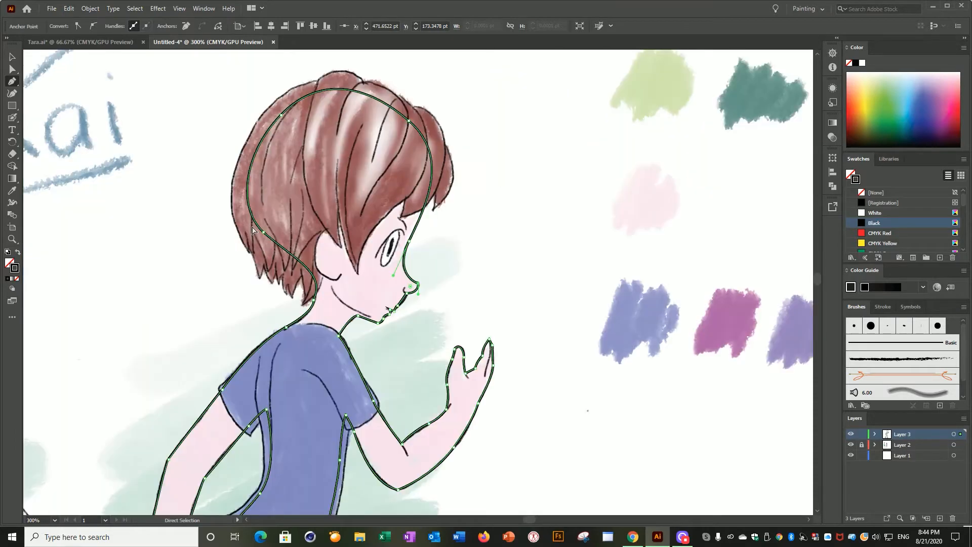
{"action": "scroll", "coordinate": [503, 226], "scroll_direction": "down", "scroll_amount": 6}
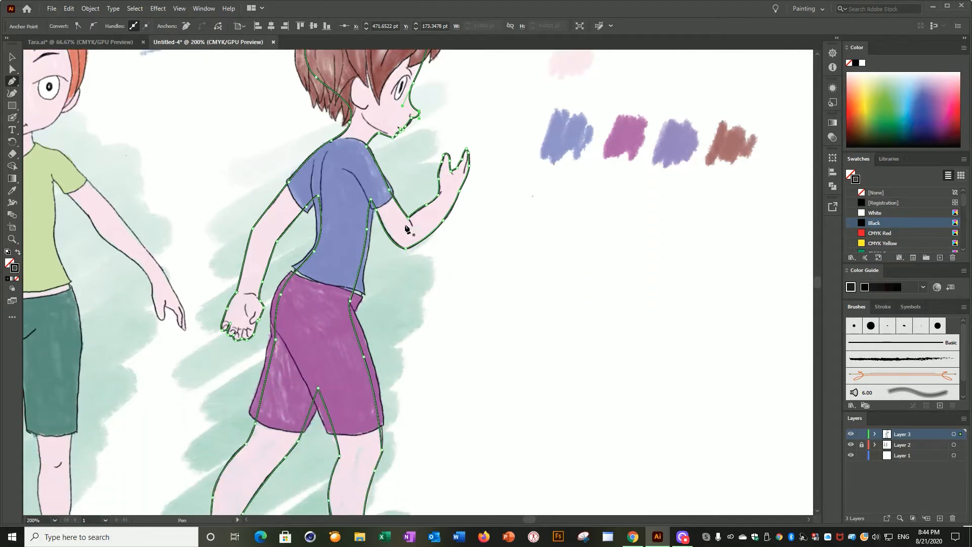
{"action": "scroll", "coordinate": [501, 236], "scroll_direction": "up", "scroll_amount": 3}
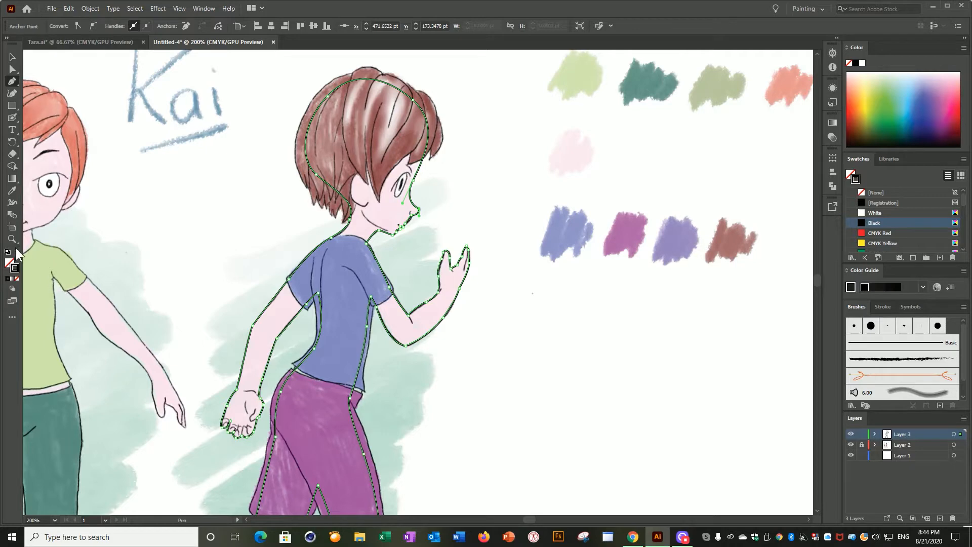
{"action": "scroll", "coordinate": [545, 372], "scroll_direction": "down", "scroll_amount": 8}
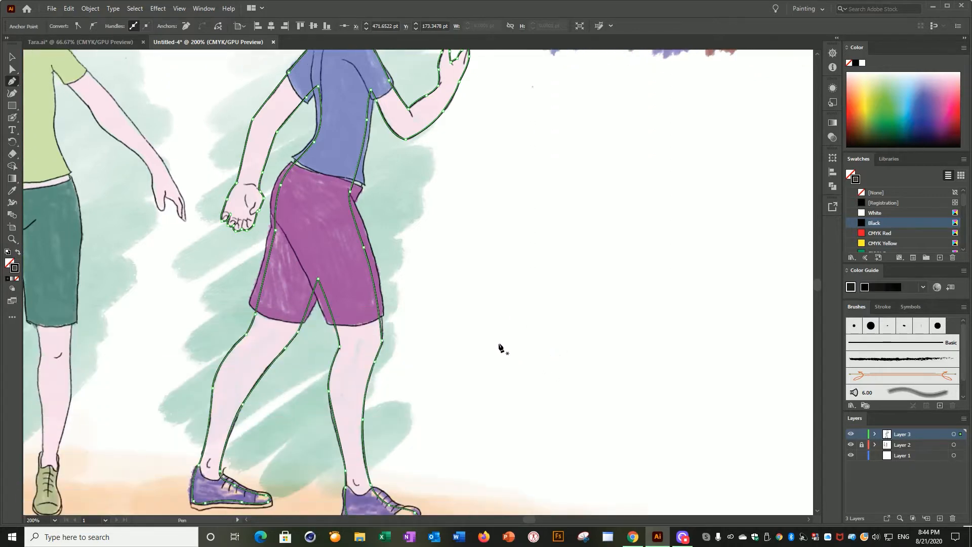
{"action": "scroll", "coordinate": [502, 347], "scroll_direction": "up", "scroll_amount": 4}
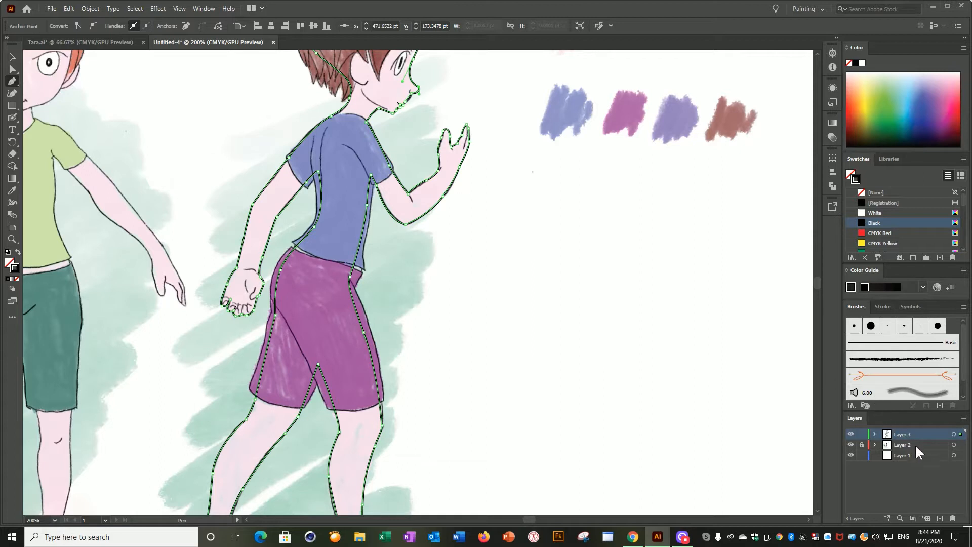
{"action": "left_click", "coordinate": [850, 434]}
{"action": "left_click", "coordinate": [851, 434]}
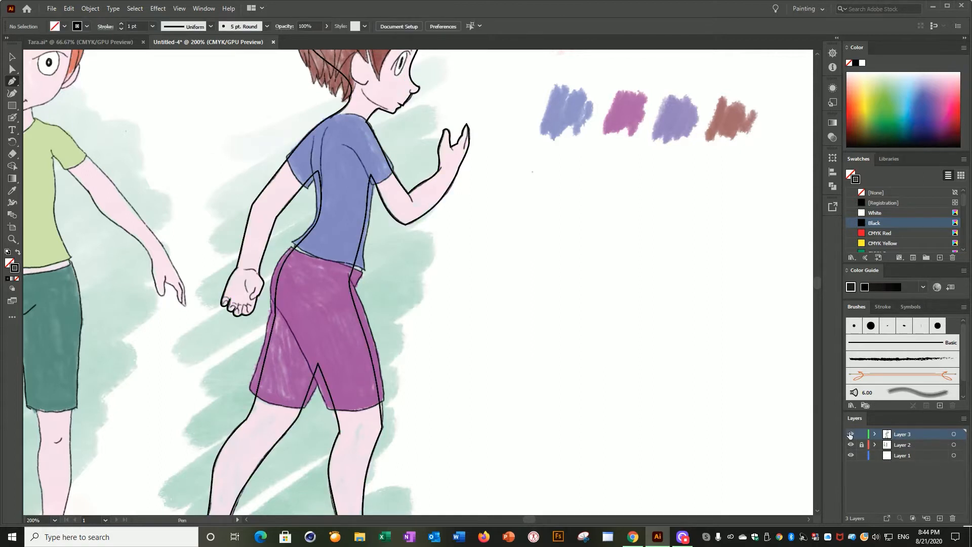
Step: Lock and hide Layer 3 with the body outline, and add a new layer above it
{"action": "left_click", "coordinate": [862, 436]}
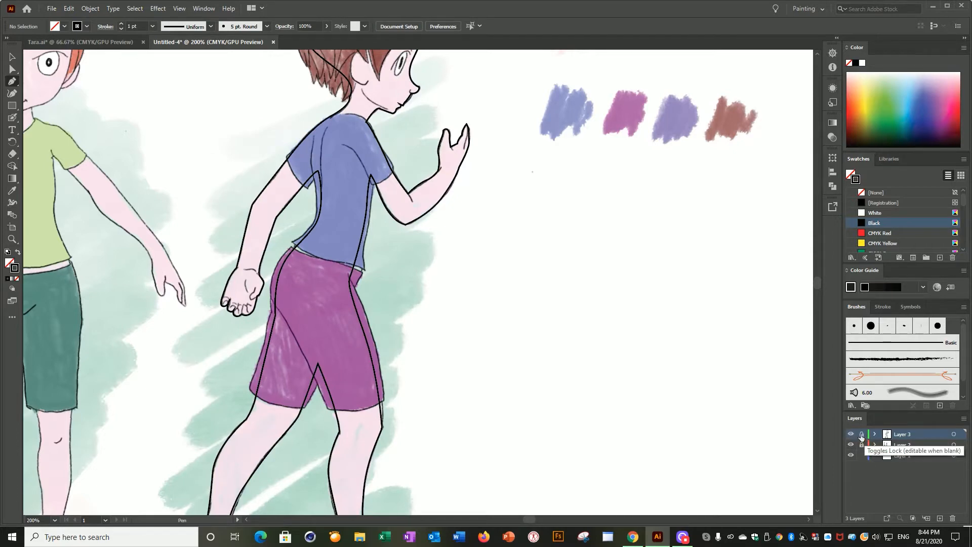
{"action": "left_click", "coordinate": [939, 517]}
{"action": "scroll", "coordinate": [408, 283], "scroll_direction": "up", "scroll_amount": 5}
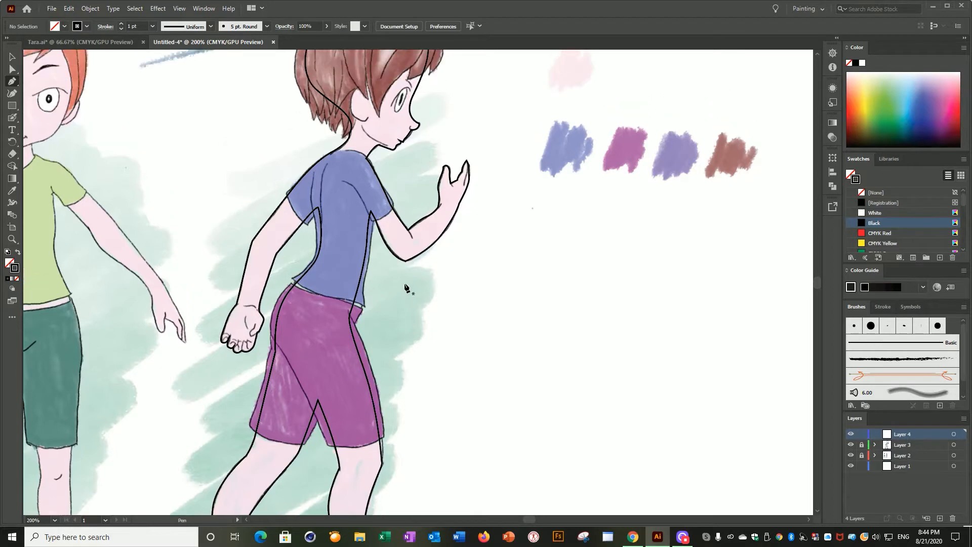
{"action": "scroll", "coordinate": [439, 298], "scroll_direction": "down", "scroll_amount": 2}
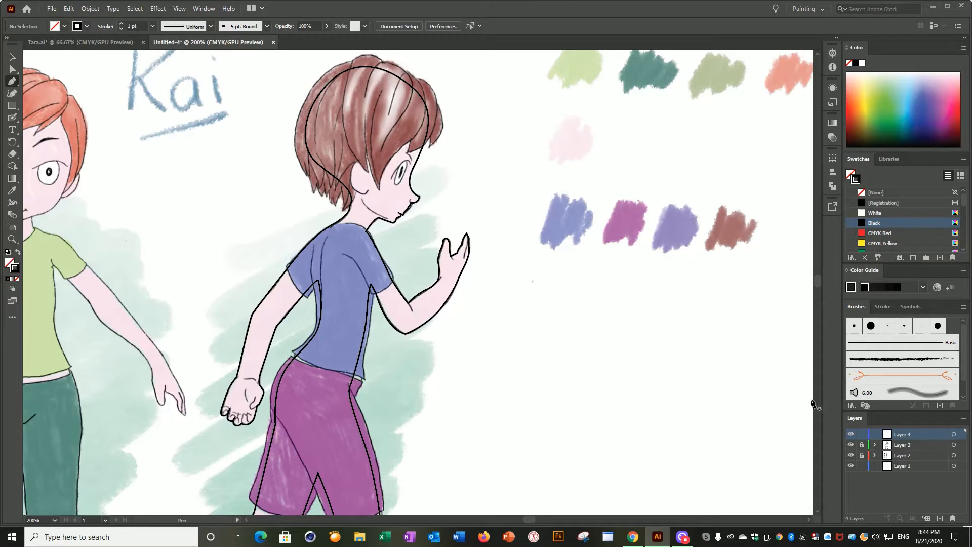
{"action": "left_click", "coordinate": [851, 445]}
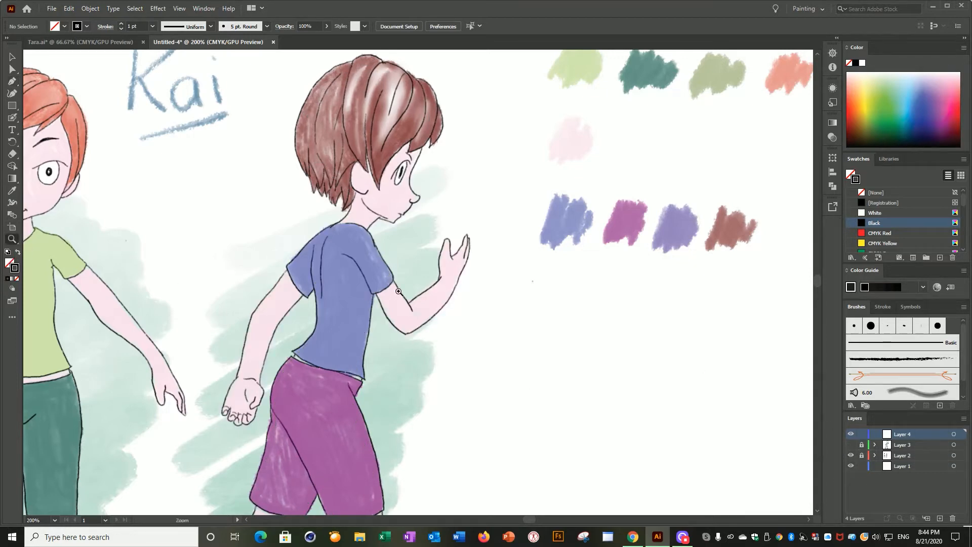
Step: Trace the T-shirt with the Pen tool from the back of the neck over the rear shoulder and around the rear sleeve's hem
{"action": "left_click", "coordinate": [399, 292]}
{"action": "left_click", "coordinate": [372, 287]}
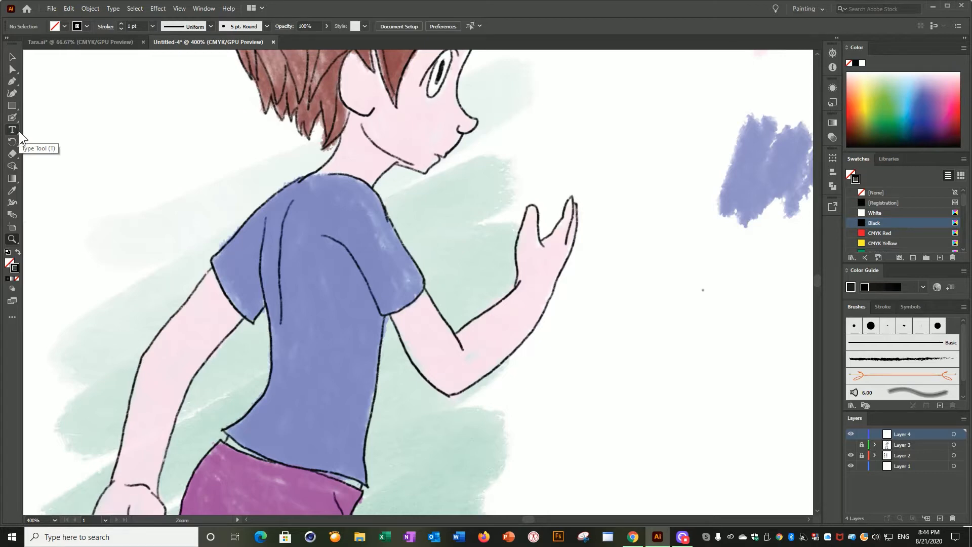
{"action": "left_click", "coordinate": [12, 83]}
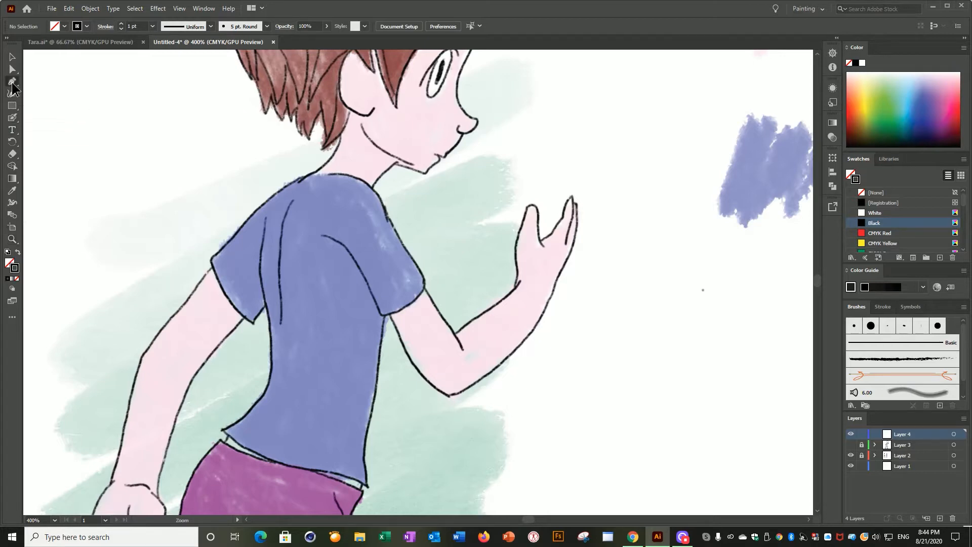
{"action": "left_click", "coordinate": [307, 176]}
{"action": "left_click_drag", "start_coordinate": [282, 186], "coordinate": [273, 194]}
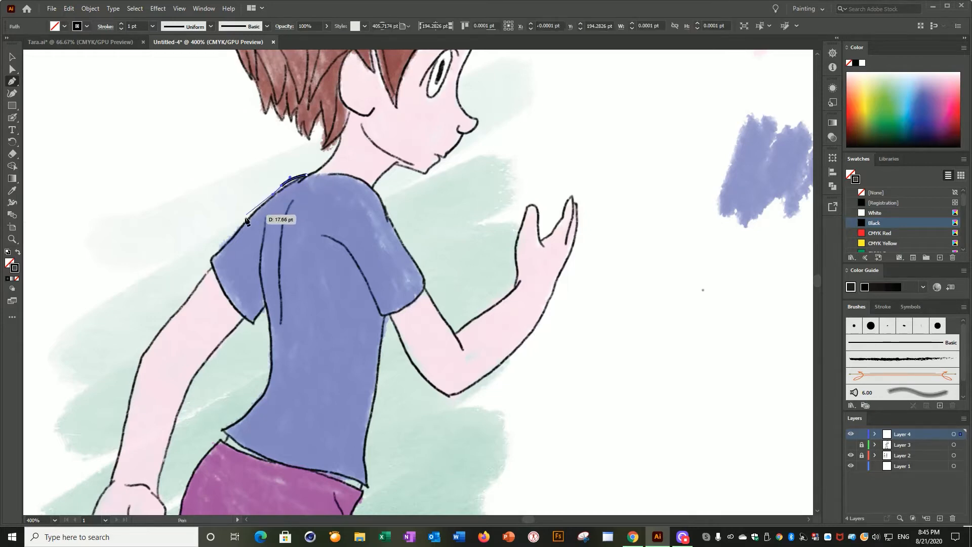
{"action": "left_click", "coordinate": [209, 257]}
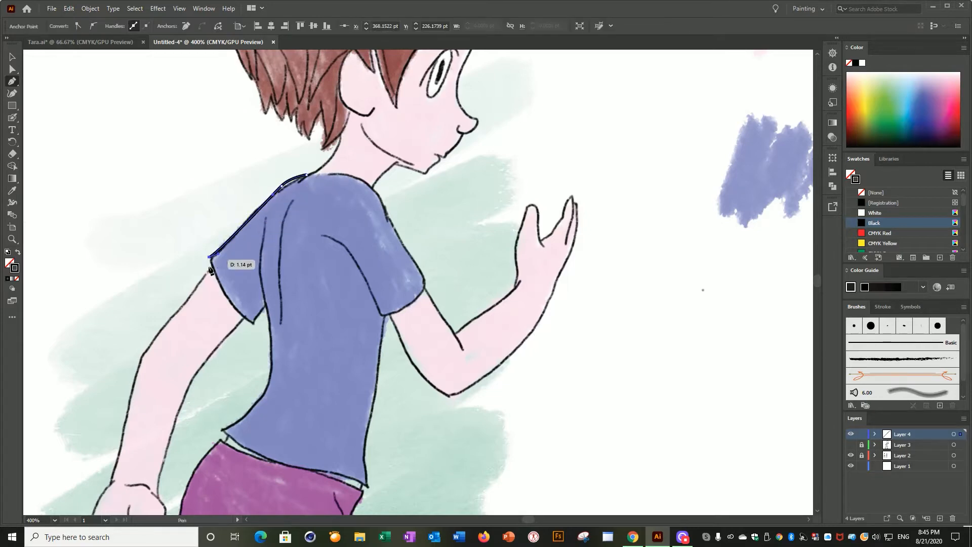
{"action": "left_click_drag", "start_coordinate": [253, 325], "coordinate": [273, 334]}
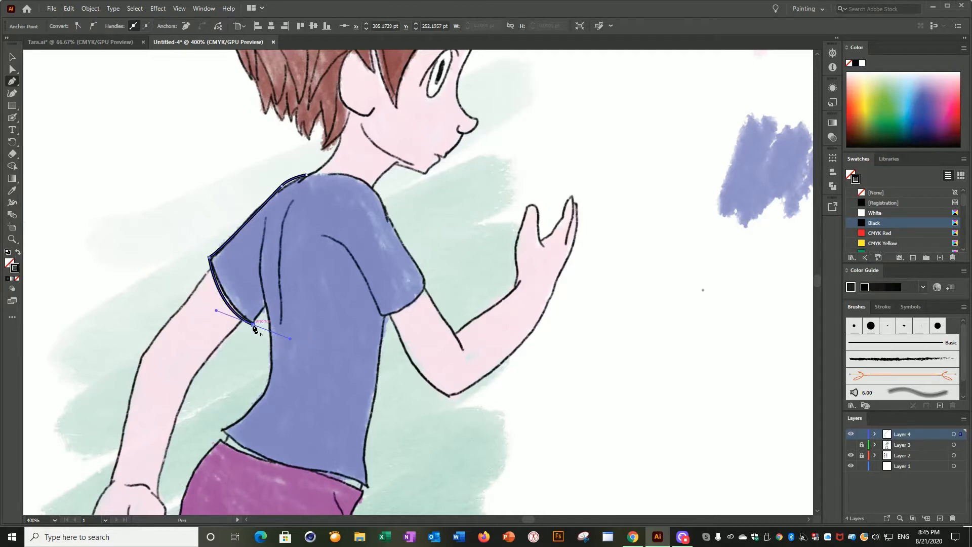
Step: Continue the T-shirt outline from the rear armpit down the back and along the bottom hem to its front corner
{"action": "left_click", "coordinate": [265, 307]}
{"action": "left_click_drag", "start_coordinate": [271, 372], "coordinate": [268, 389]}
{"action": "left_click", "coordinate": [218, 430]}
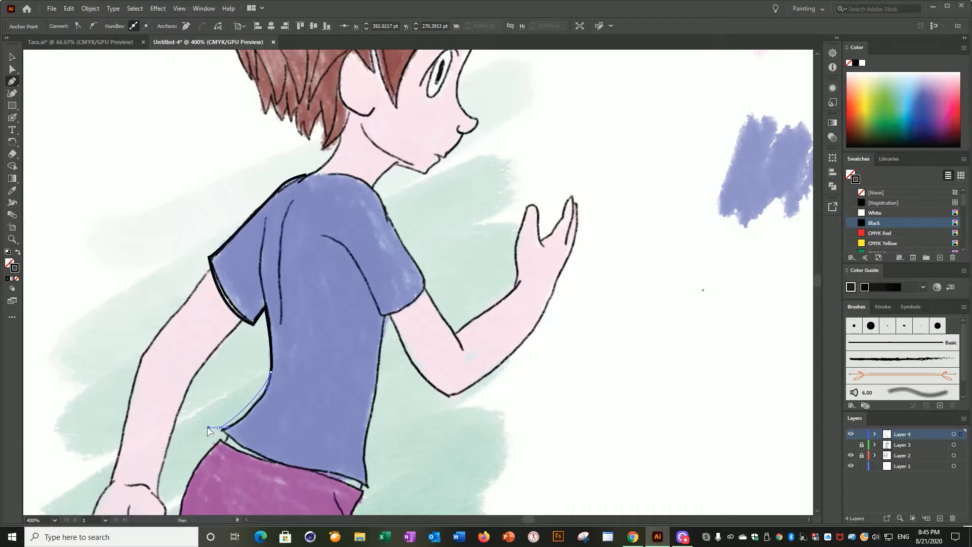
{"action": "left_click_drag", "start_coordinate": [271, 460], "coordinate": [285, 462]}
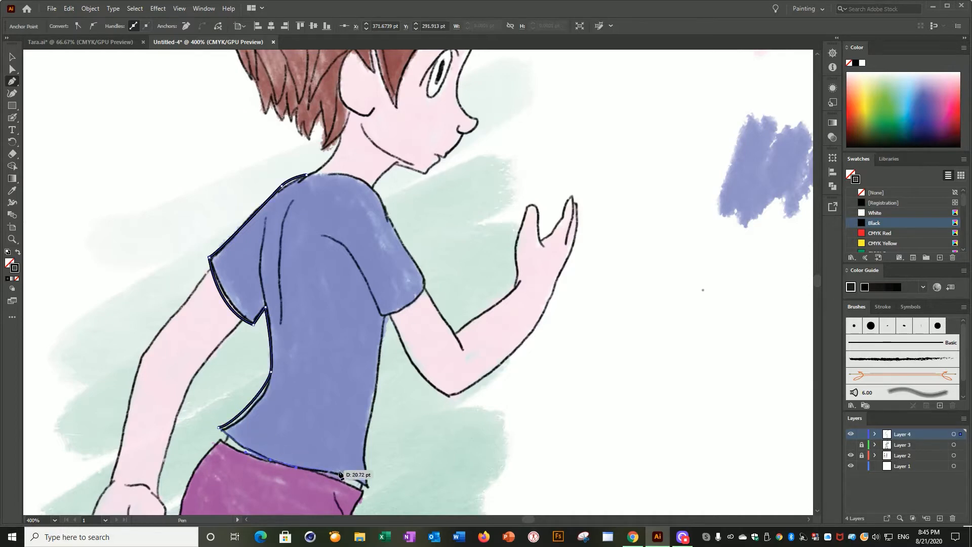
{"action": "left_click_drag", "start_coordinate": [370, 486], "coordinate": [371, 479]}
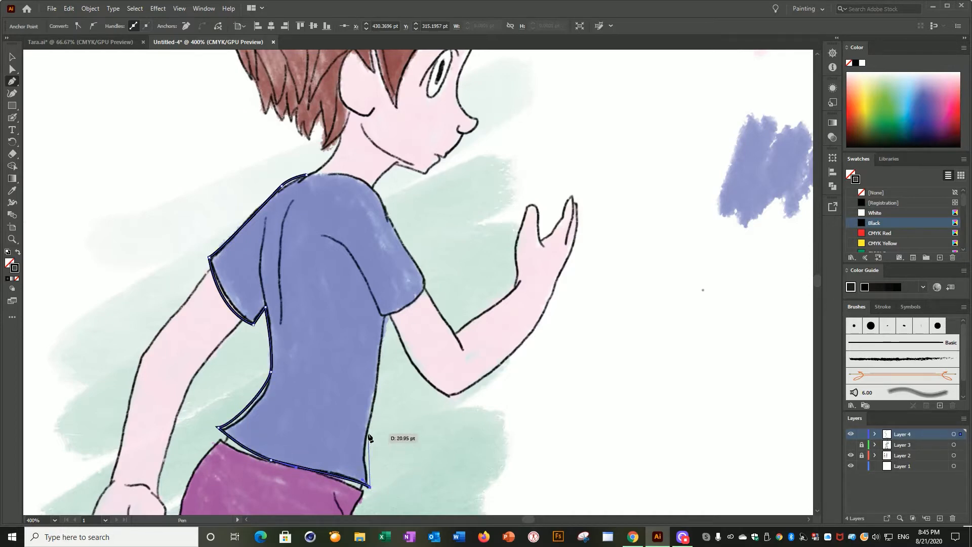
Step: Trace the T-shirt's front edge, front sleeve and shoulder, and close the outline at the back of the neck
{"action": "left_click_drag", "start_coordinate": [367, 430], "coordinate": [376, 399]}
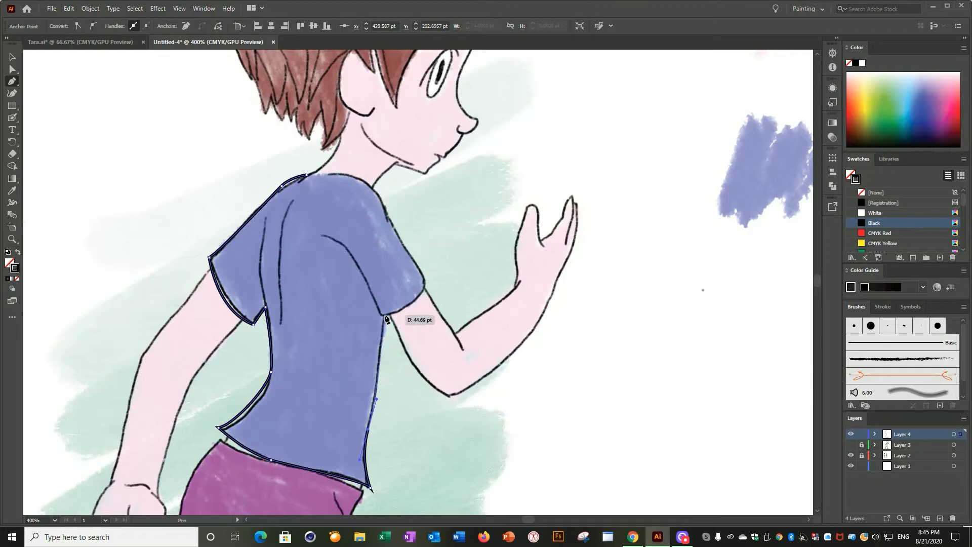
{"action": "left_click", "coordinate": [385, 316]}
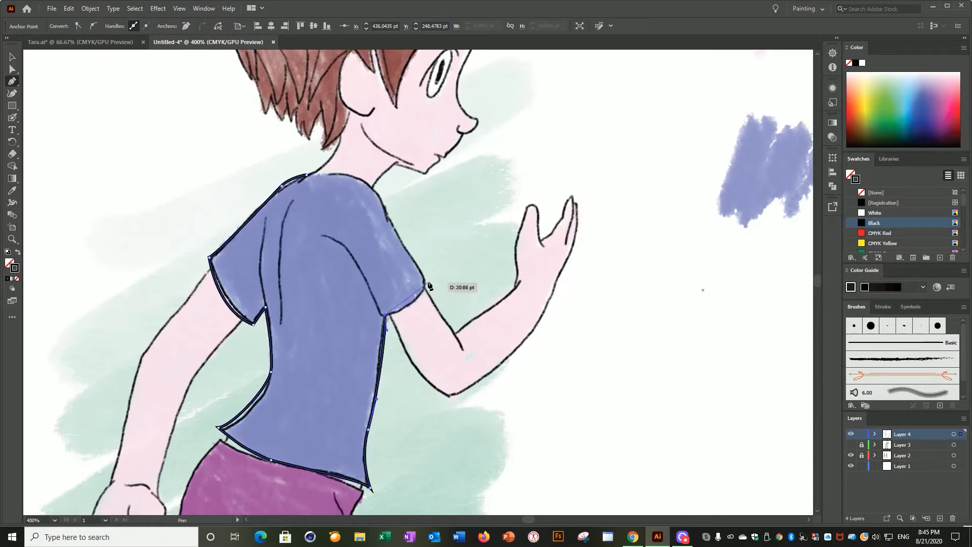
{"action": "left_click_drag", "start_coordinate": [428, 278], "coordinate": [431, 261]}
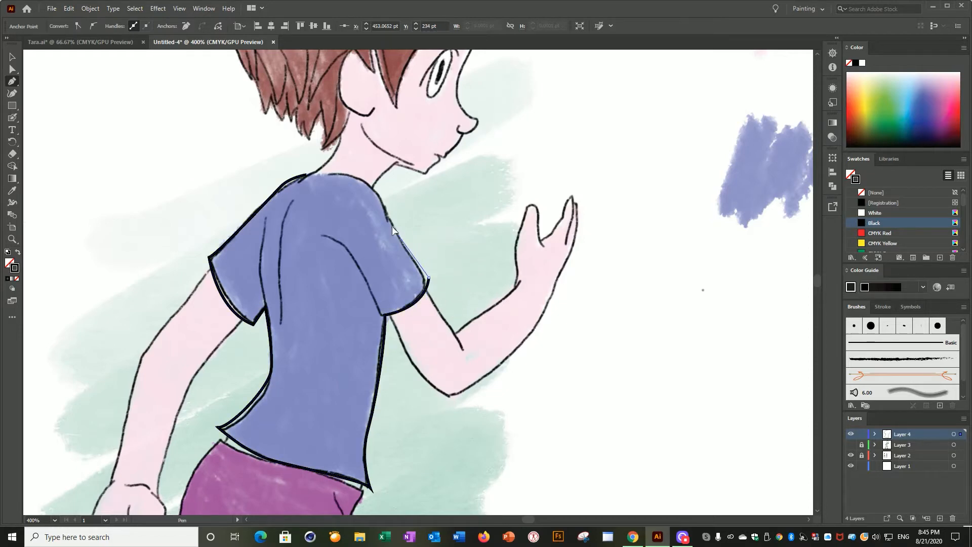
{"action": "left_click_drag", "start_coordinate": [393, 227], "coordinate": [390, 220]}
{"action": "left_click_drag", "start_coordinate": [358, 176], "coordinate": [332, 173]}
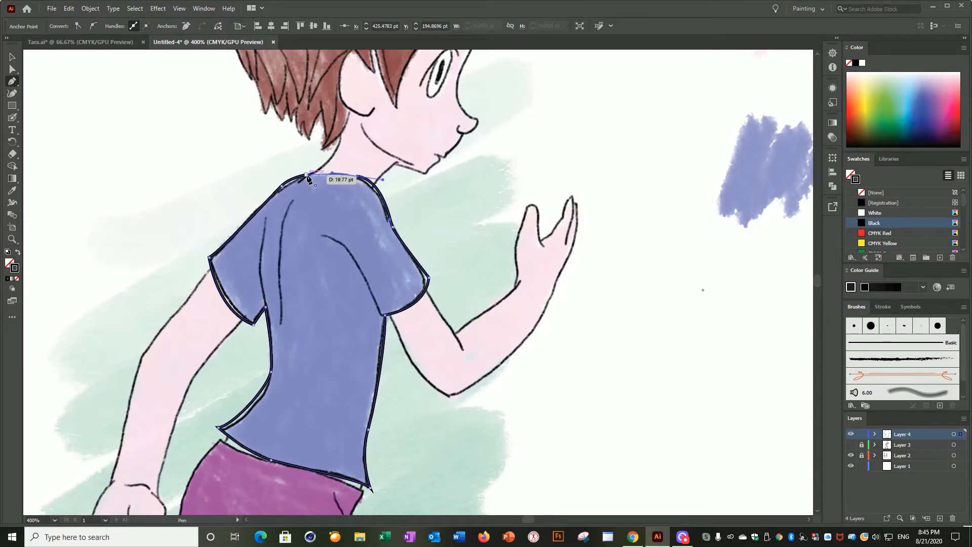
Step: Deselect the closed T-shirt path and rename its layer as tee shirt
{"action": "scroll", "coordinate": [425, 261], "scroll_direction": "down", "scroll_amount": 3}
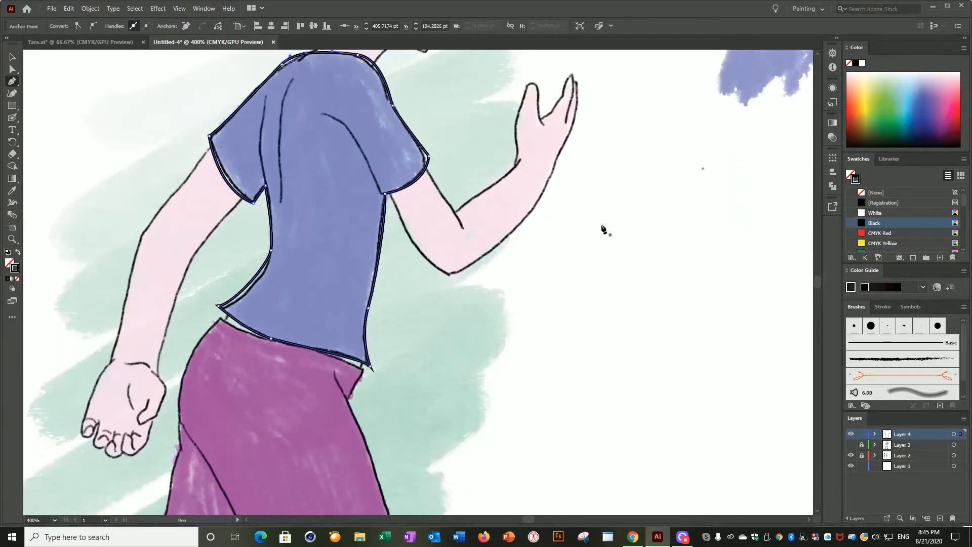
{"action": "key", "text": "ctrl+shift+a"}
{"action": "double_click", "coordinate": [912, 433]}
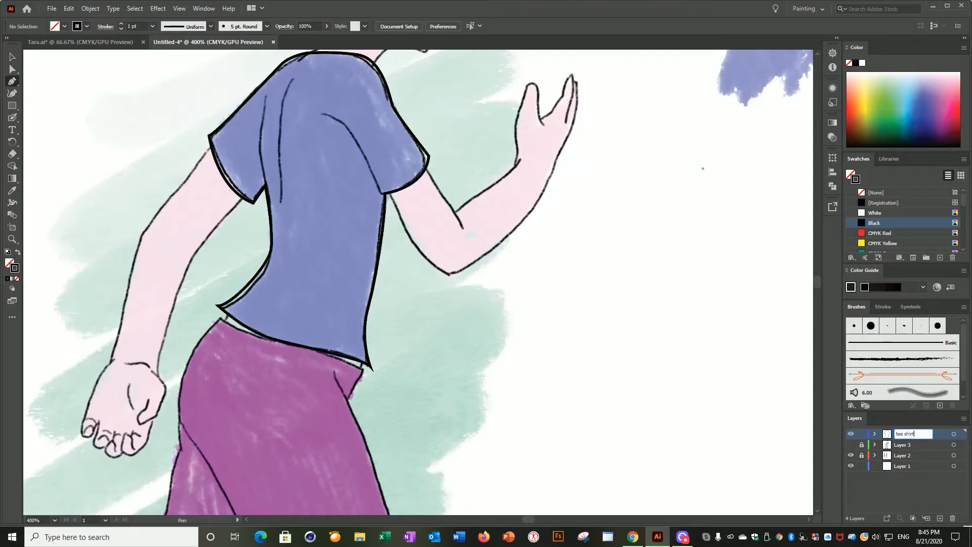
Step: Add a new layer on top, compare the shirt with the body outline on Layer 3, and lock the tee shirt layer
{"action": "left_click", "coordinate": [941, 519]}
{"action": "left_click", "coordinate": [851, 456]}
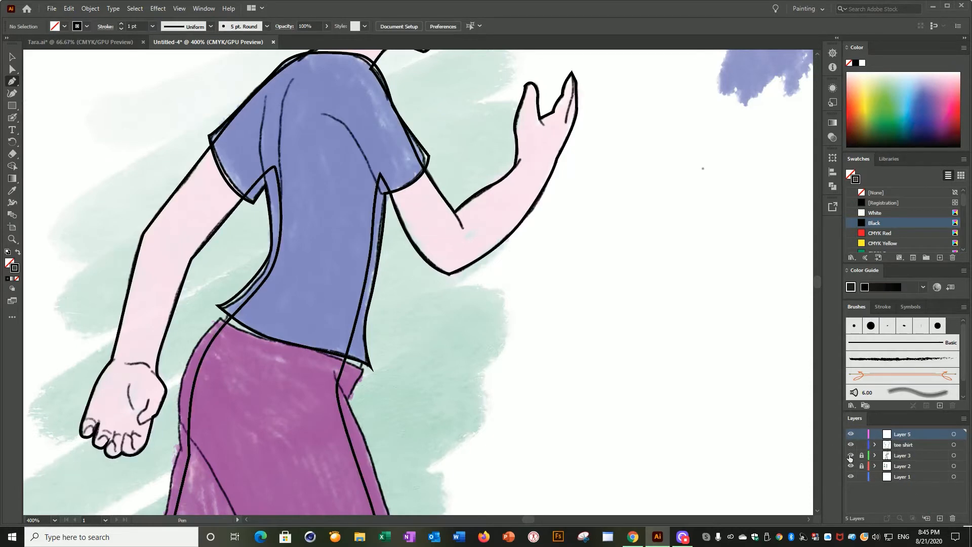
{"action": "left_click", "coordinate": [850, 456]}
{"action": "left_click", "coordinate": [861, 445]}
Step: Rename the new top layer as pants
{"action": "scroll", "coordinate": [329, 219], "scroll_direction": "down", "scroll_amount": 4}
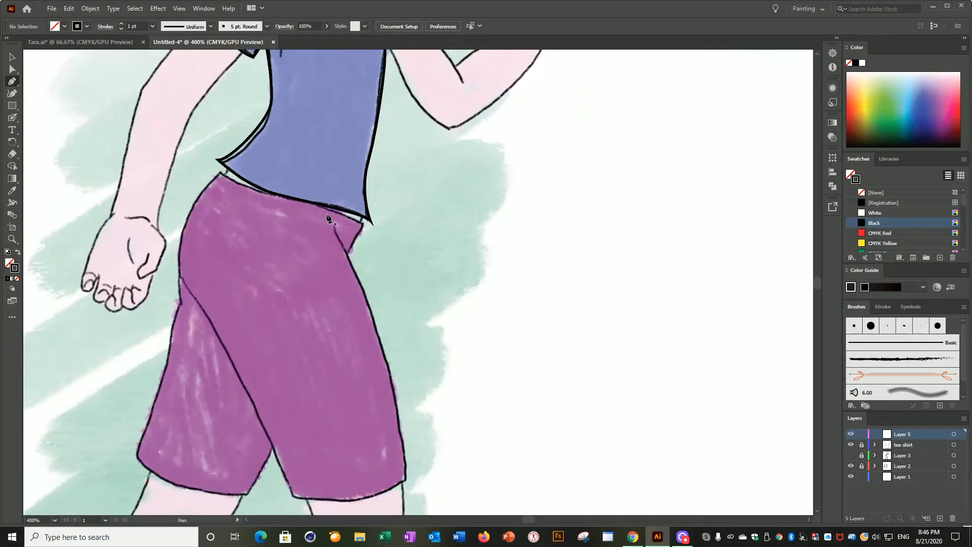
{"action": "scroll", "coordinate": [329, 219], "scroll_direction": "down", "scroll_amount": 1}
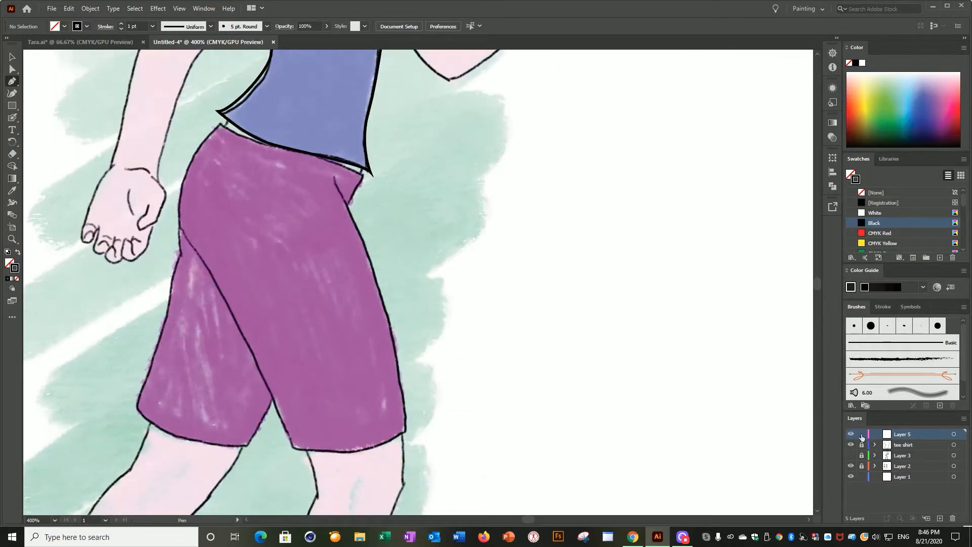
{"action": "left_click", "coordinate": [862, 434]}
{"action": "double_click", "coordinate": [901, 434]}
{"action": "type", "text": "pants"}
{"action": "key", "text": "Return"}
Step: Trace the pants from the back of the waist down the rear leg and along that leg's hem
{"action": "left_click", "coordinate": [219, 124]}
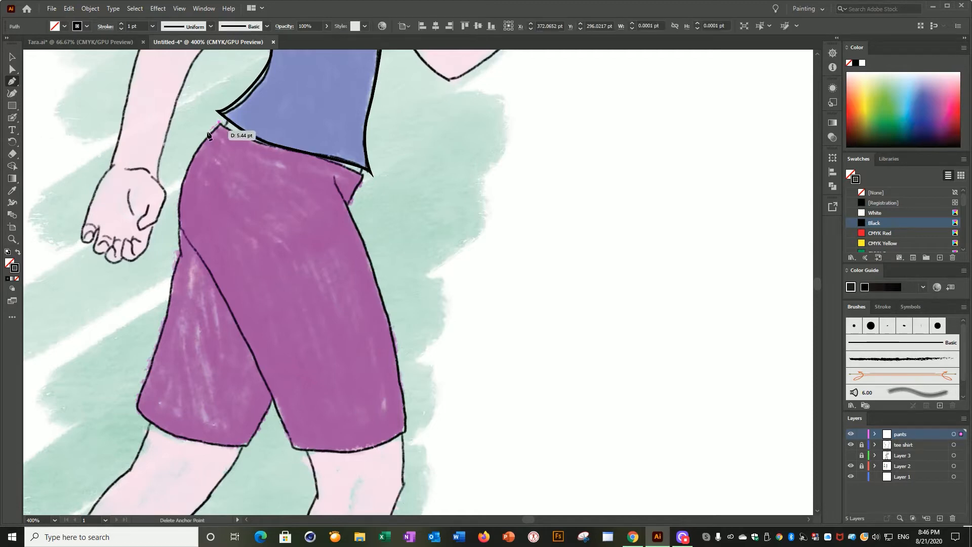
{"action": "left_click", "coordinate": [179, 227]}
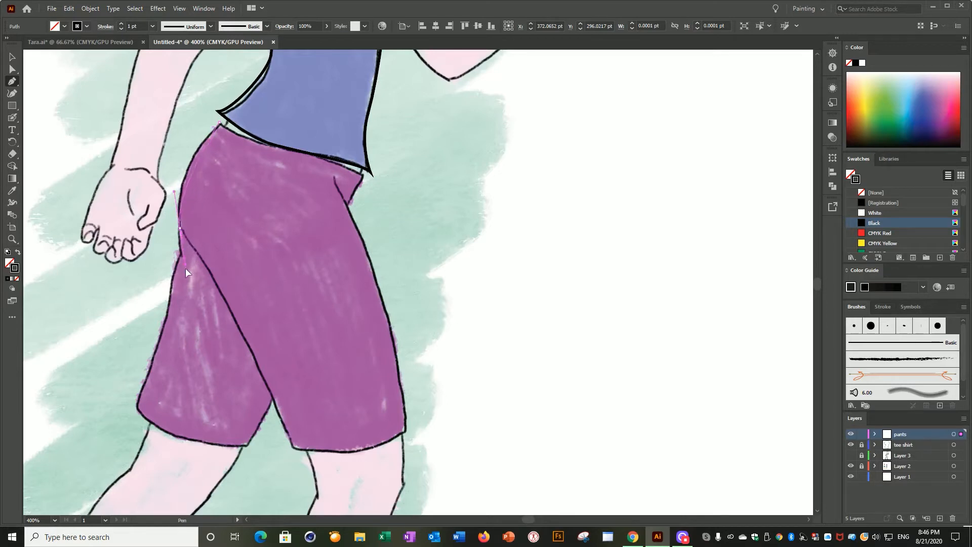
{"action": "left_click_drag", "start_coordinate": [185, 269], "coordinate": [190, 293]}
{"action": "left_click_drag", "start_coordinate": [181, 229], "coordinate": [171, 286]}
{"action": "left_click", "coordinate": [171, 282]}
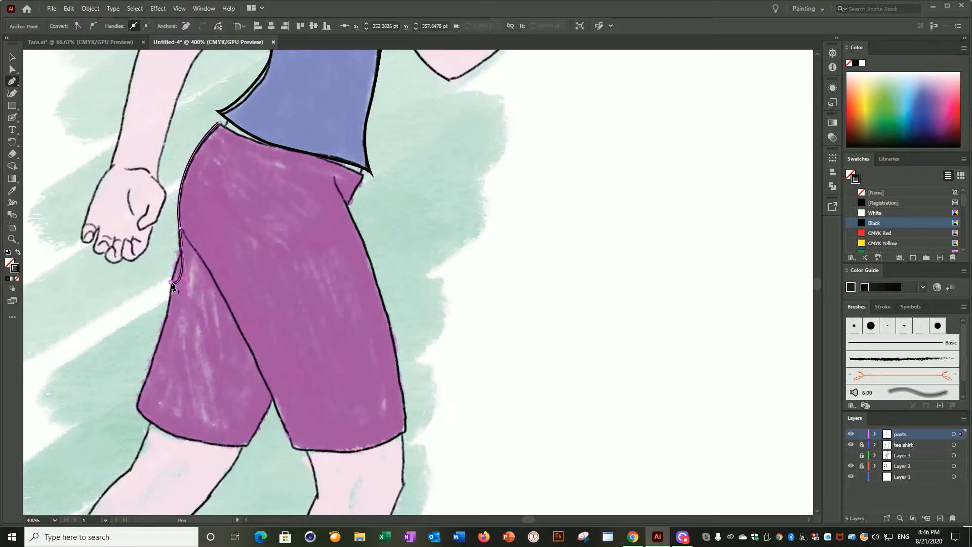
{"action": "mouse_move", "coordinate": [172, 286]}
{"action": "left_mouse_down"}
{"action": "mouse_move", "coordinate": [180, 280]}
{"action": "mouse_move", "coordinate": [178, 230]}
{"action": "mouse_move", "coordinate": [166, 347]}
{"action": "mouse_move", "coordinate": [140, 377]}
{"action": "mouse_move", "coordinate": [133, 409]}
{"action": "mouse_move", "coordinate": [144, 424]}
{"action": "mouse_move", "coordinate": [202, 441]}
{"action": "mouse_move", "coordinate": [173, 439]}
{"action": "mouse_move", "coordinate": [208, 452]}
{"action": "mouse_move", "coordinate": [277, 451]}
{"action": "mouse_move", "coordinate": [248, 448]}
{"action": "mouse_move", "coordinate": [261, 437]}
{"action": "left_mouse_up"}
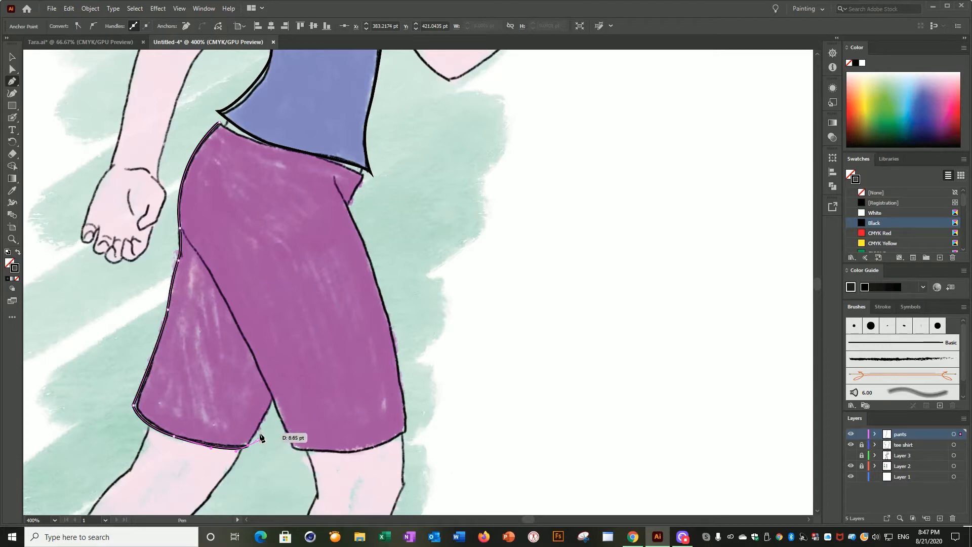